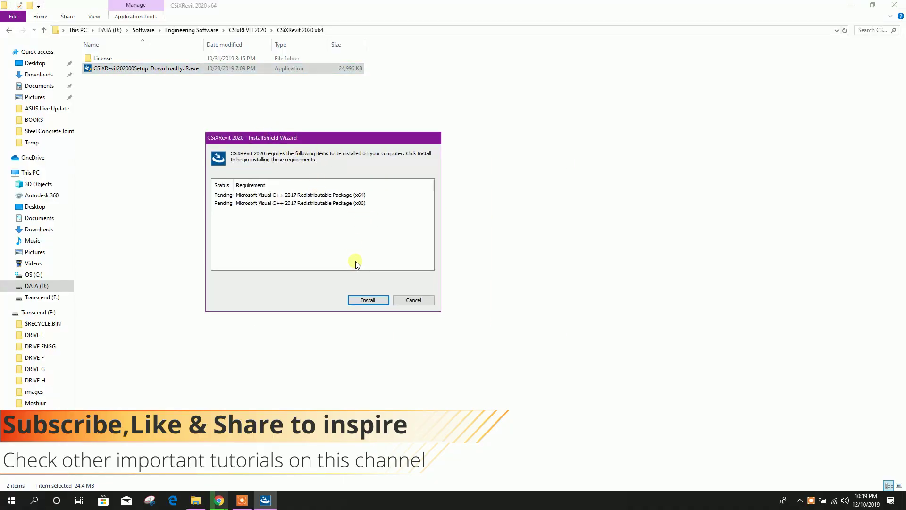
Install the required Microsoft Visual C++ 2017 Redistributable packages, x64 and x86, for the CSiXRevit 2020 setup.
left_click(378, 300)
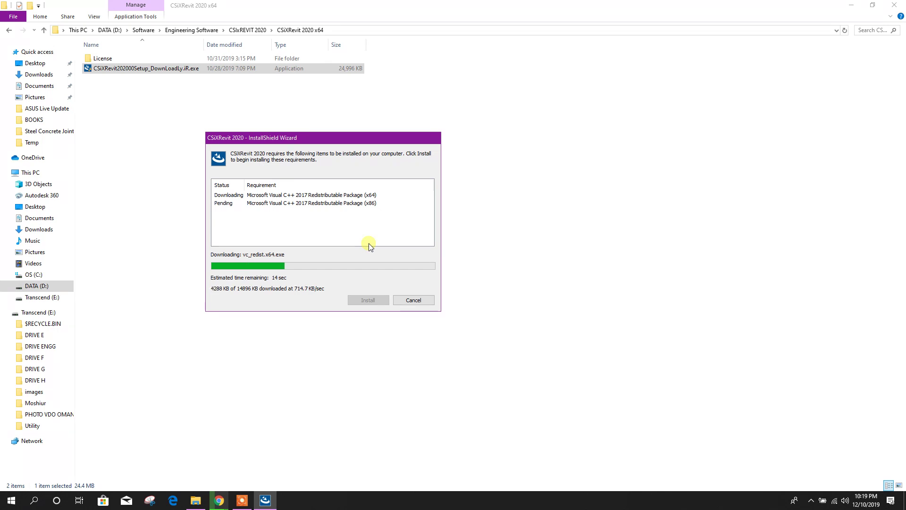
left_click(482, 281)
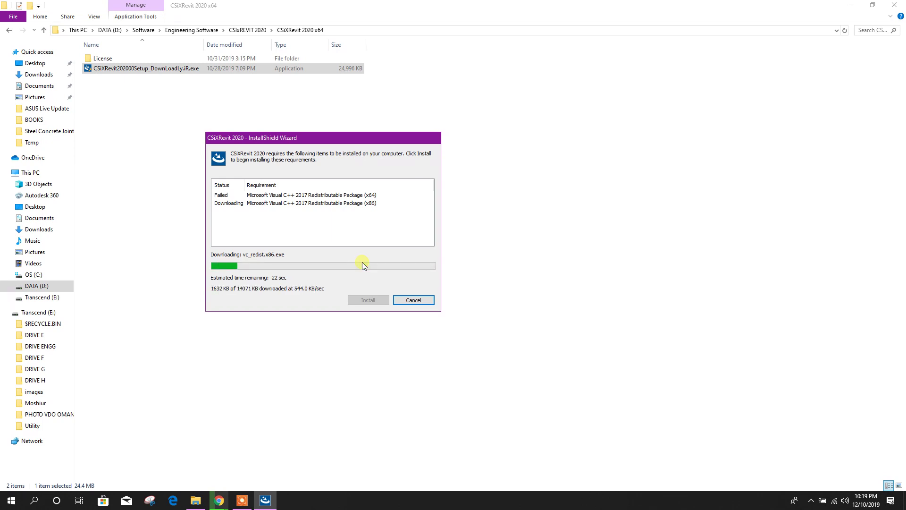
left_click(482, 282)
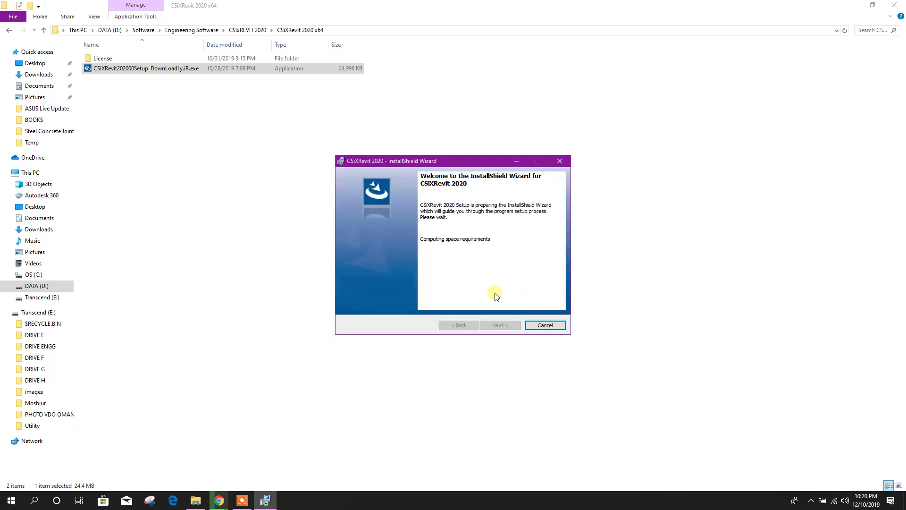
Accept the CSiXRevit 2020 license agreement, leave the customer information blank and keep the default destination folder.
left_click(497, 325)
left_click(394, 292)
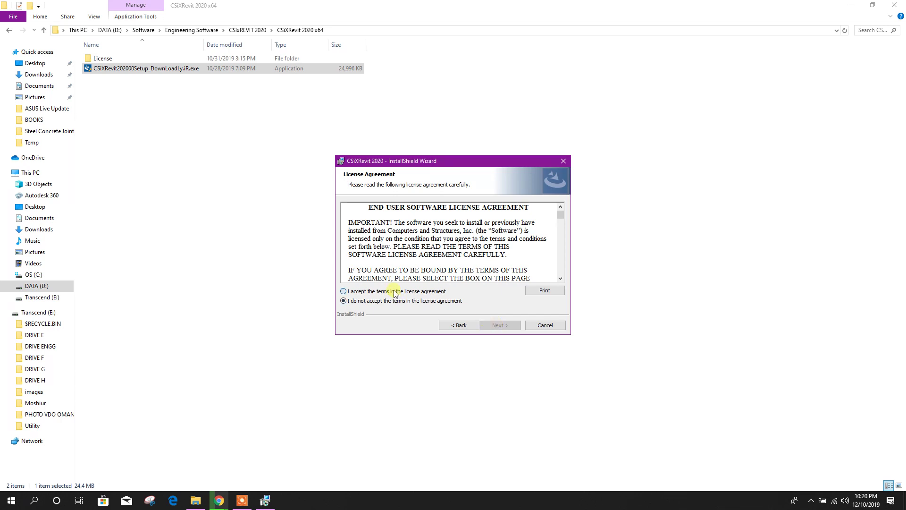
left_click(496, 325)
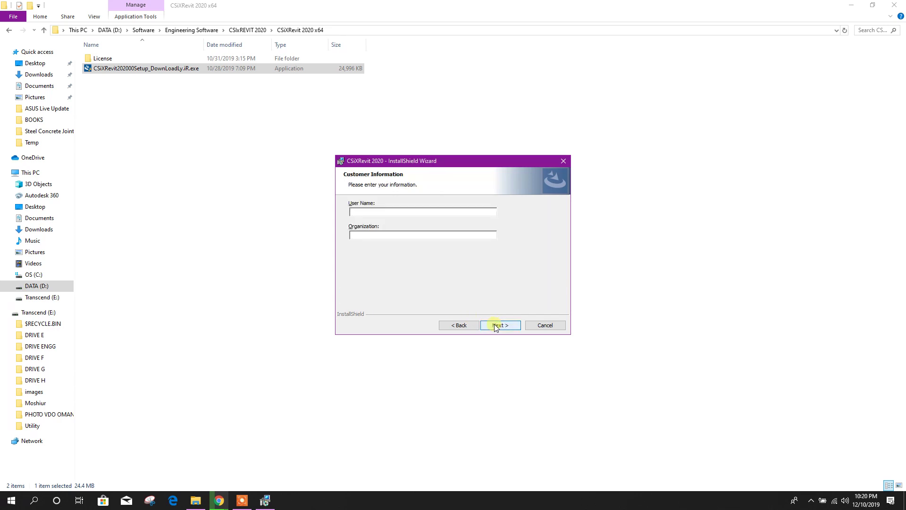
left_click(498, 325)
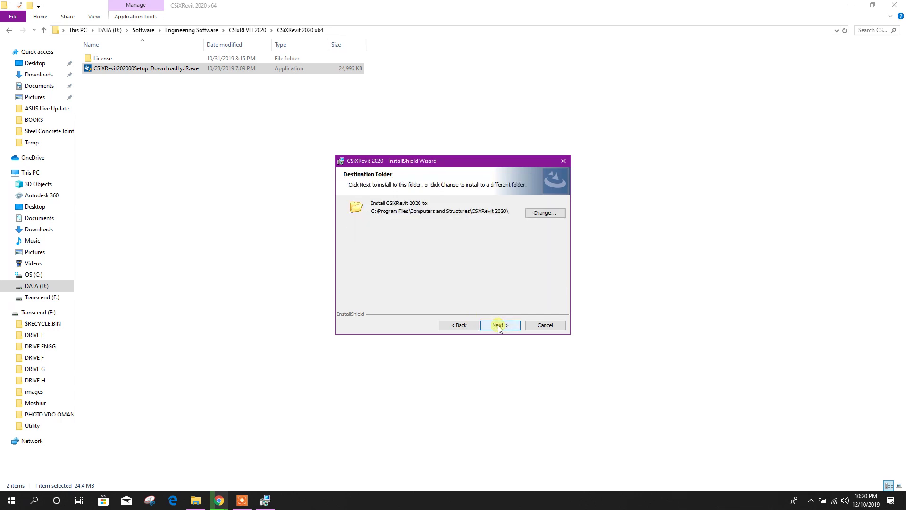
left_click(498, 325)
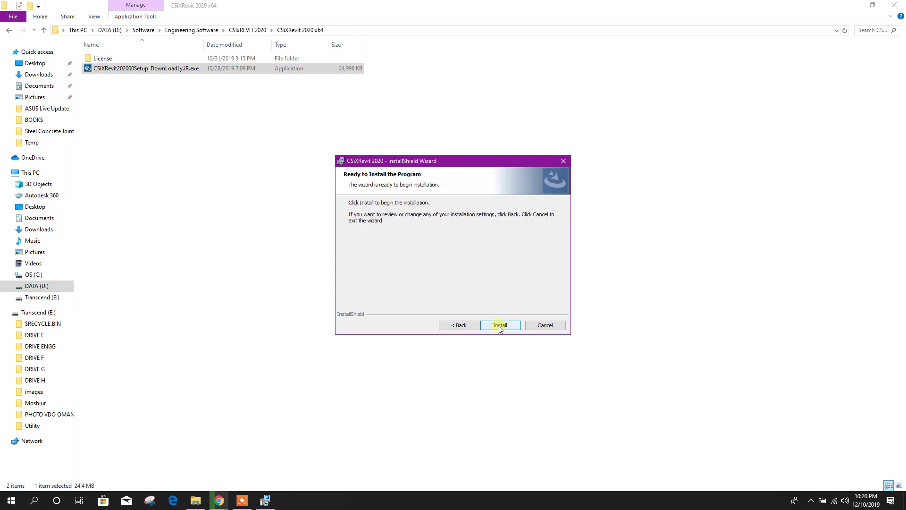
Install CSiXRevit 2020, decline the standalone license activation and finish the wizard.
left_click(497, 326)
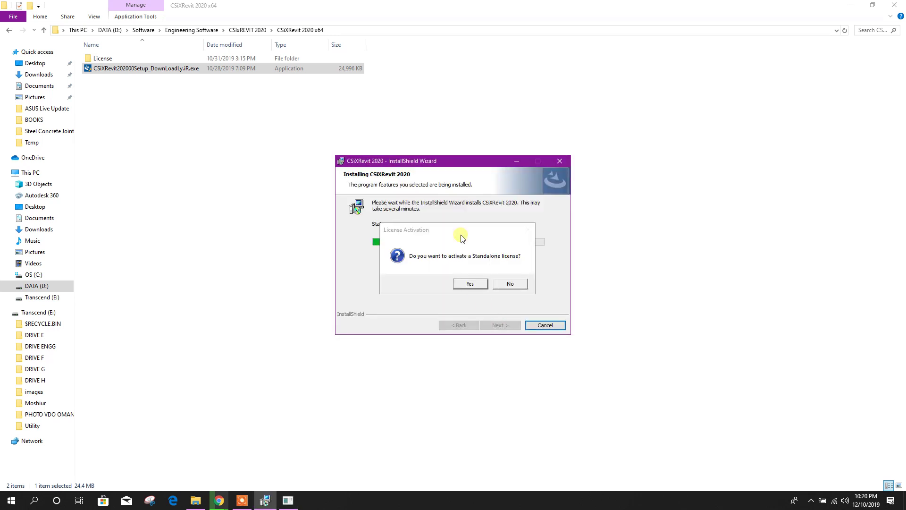
left_click(512, 283)
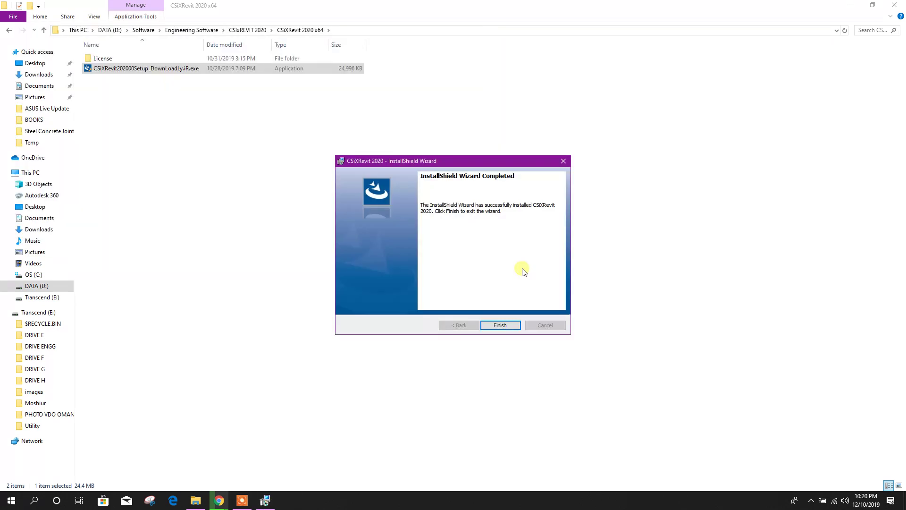
left_click(502, 325)
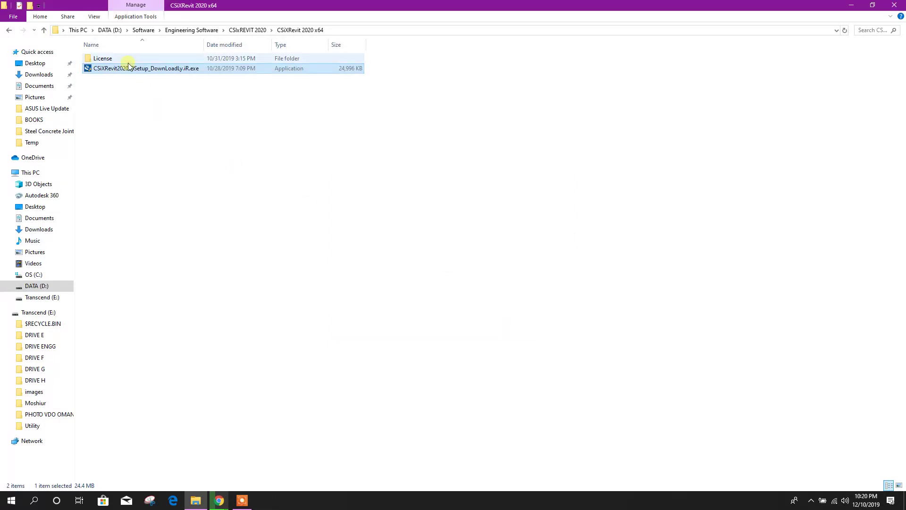
Copy csixrevit2020.dll from the License folder beside the setup file.
double_click(121, 60)
left_click(122, 61)
right_click(122, 62)
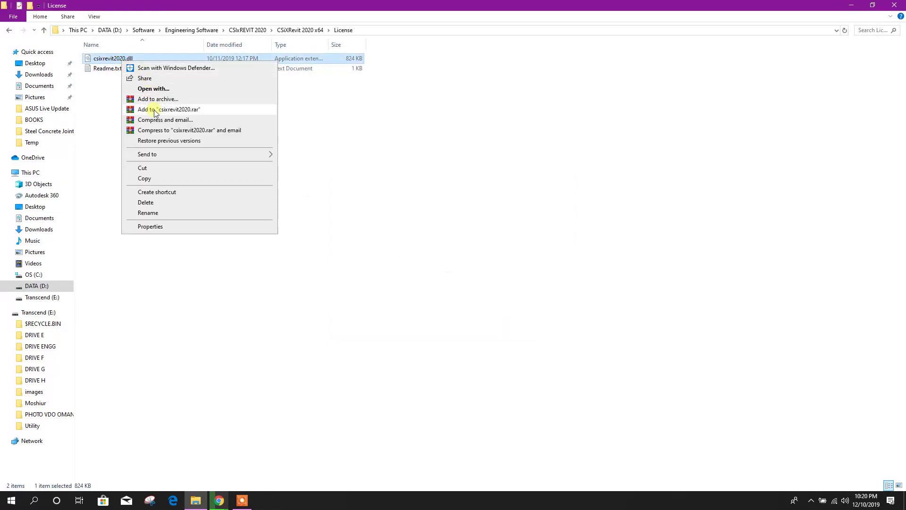
left_click(160, 179)
Paste the copied file into C:\Program Files\Computers and Structures\CSiXRevit 2020, replacing the existing DLL with administrator permission.
left_click(40, 276)
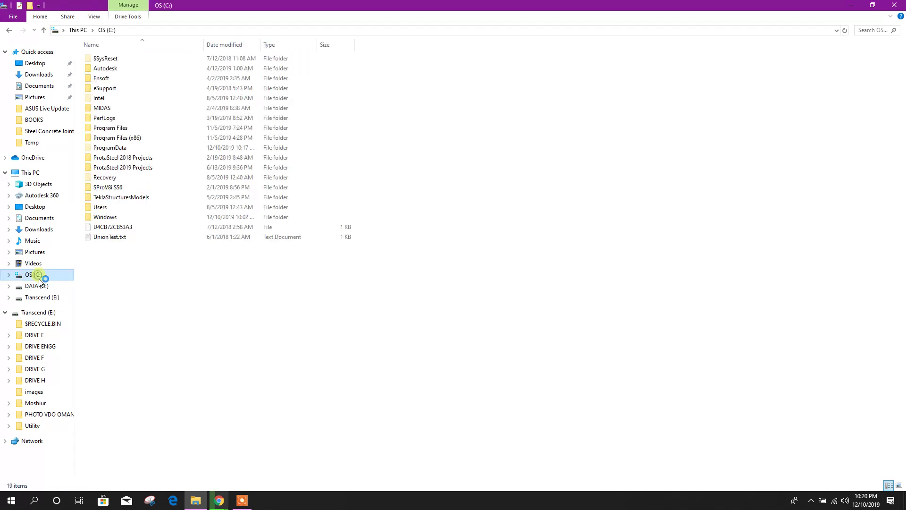
left_click(129, 128)
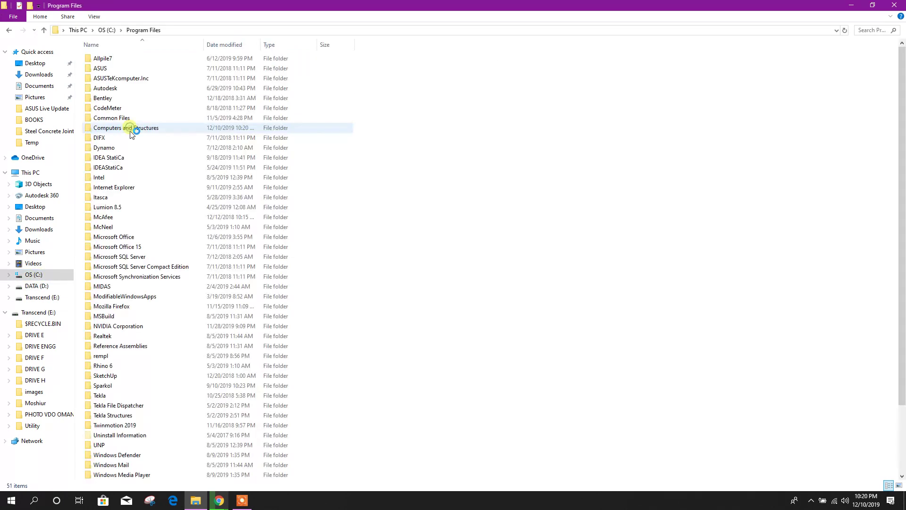
double_click(140, 125)
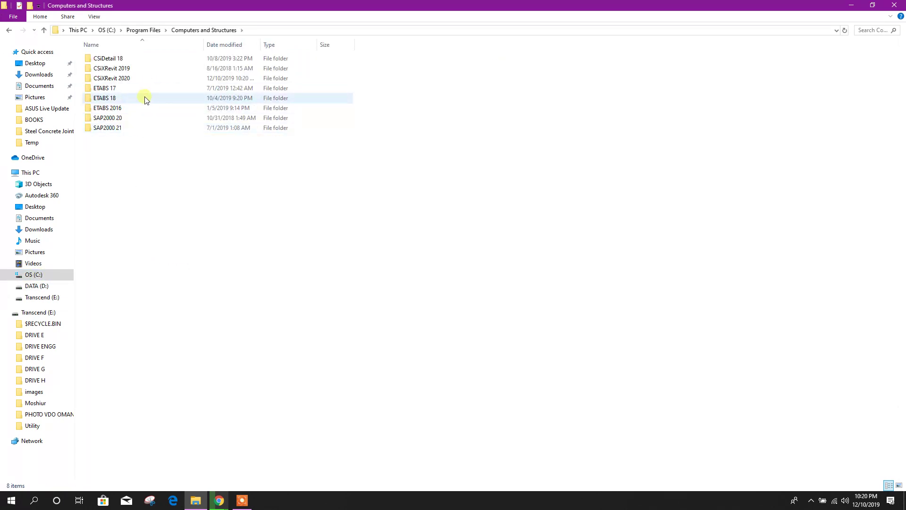
double_click(135, 78)
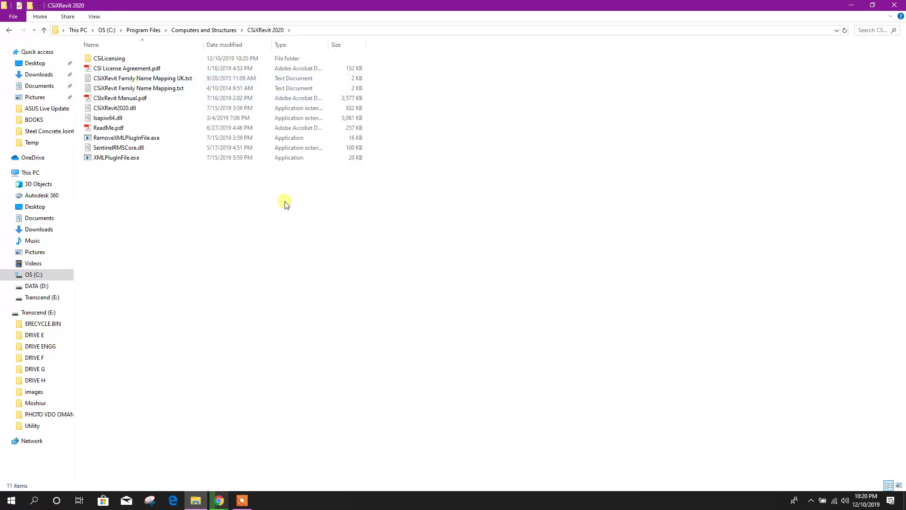
right_click(172, 189)
left_click(201, 254)
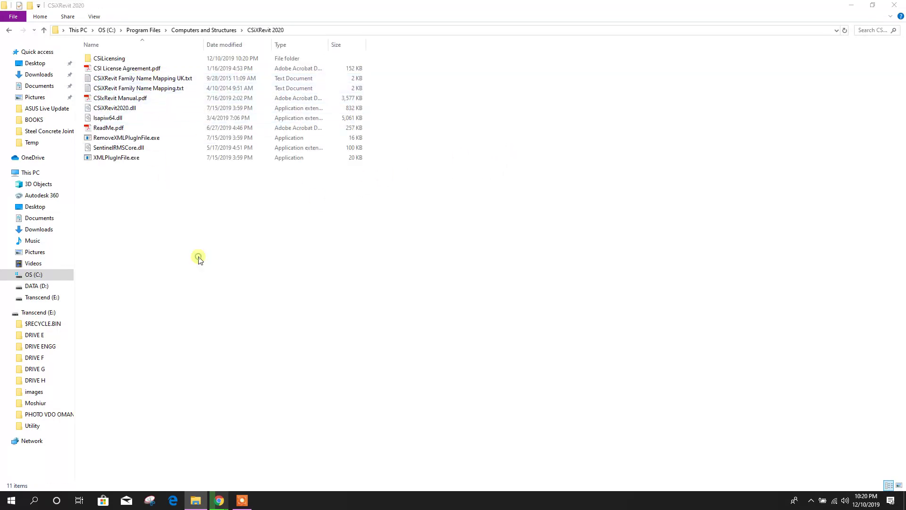
left_click(222, 187)
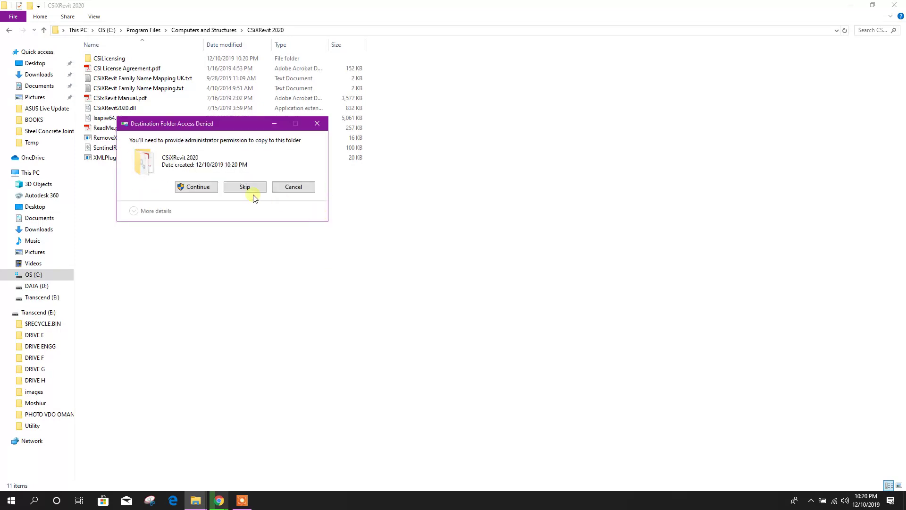
left_click(197, 187)
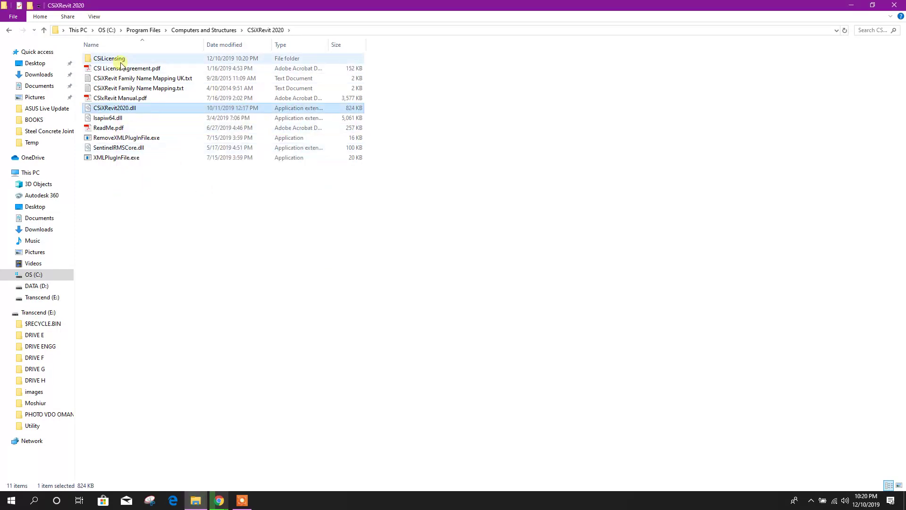
Paste the copied DLL into the CSiLicensing subfolder as well, granting administrator permission.
double_click(118, 60)
right_click(446, 138)
left_click(485, 202)
left_click(426, 186)
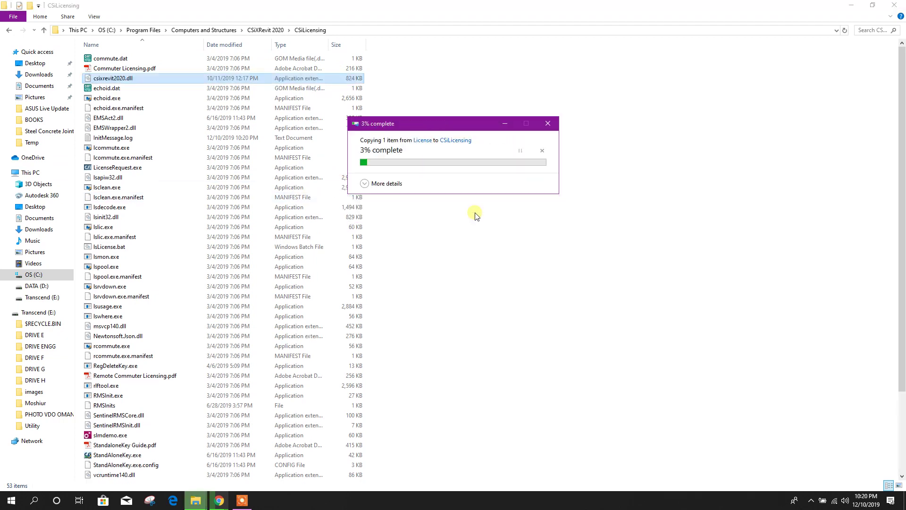
Launch ETABS 18 from the desktop and open the model EVOLUTION TOWER.EDB from the city palace tower folder.
key("super+d")
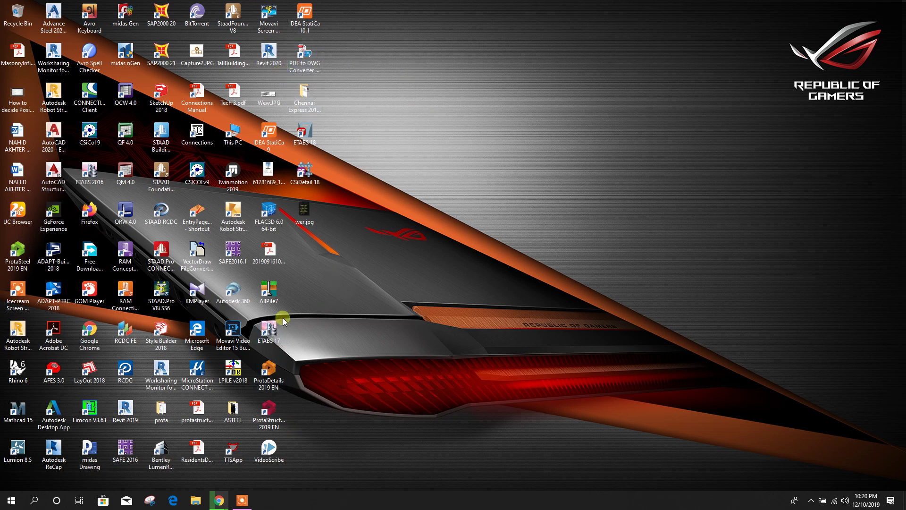
double_click(309, 139)
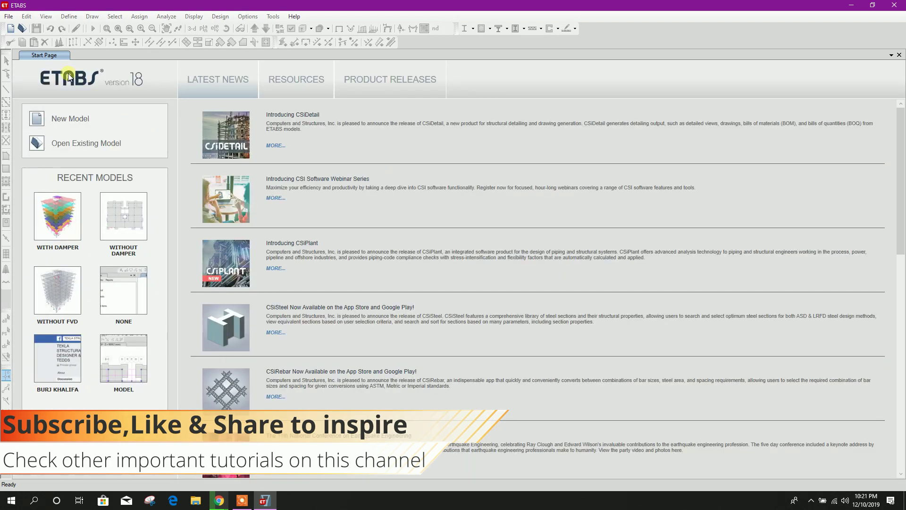
left_click(21, 27)
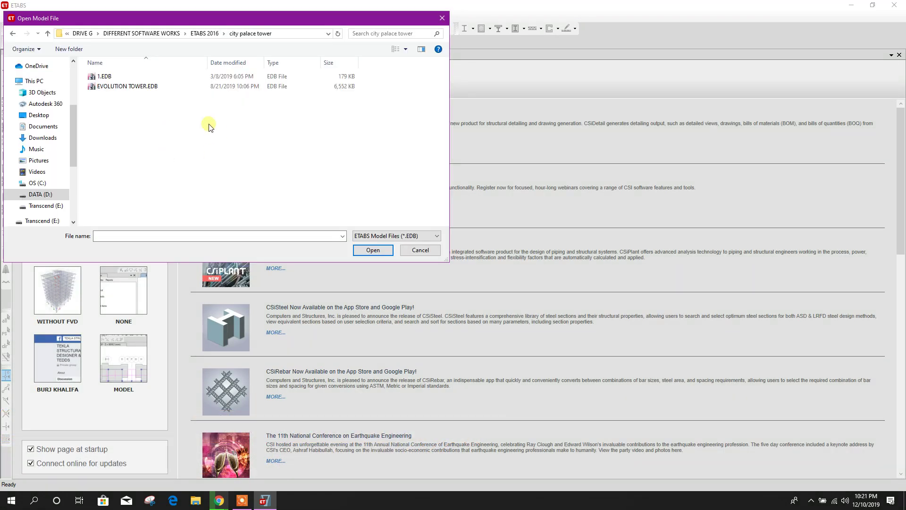
left_click(166, 87)
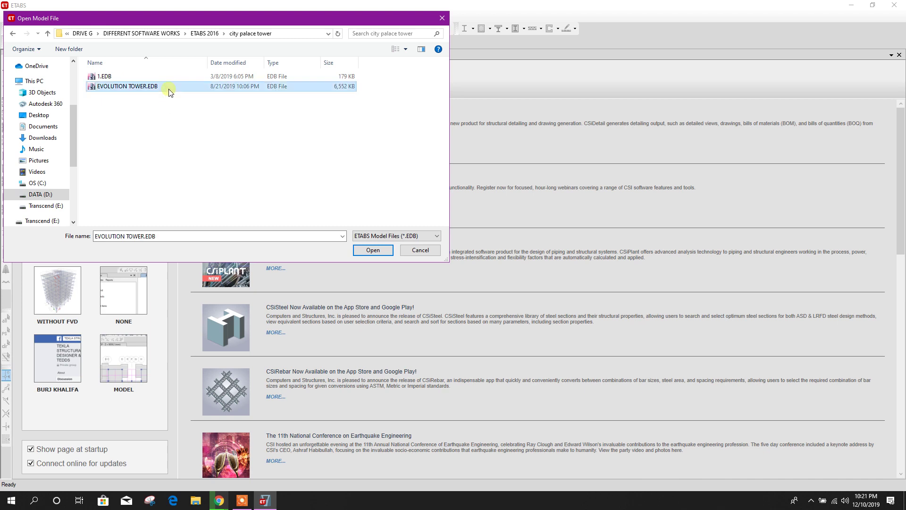
left_click(375, 251)
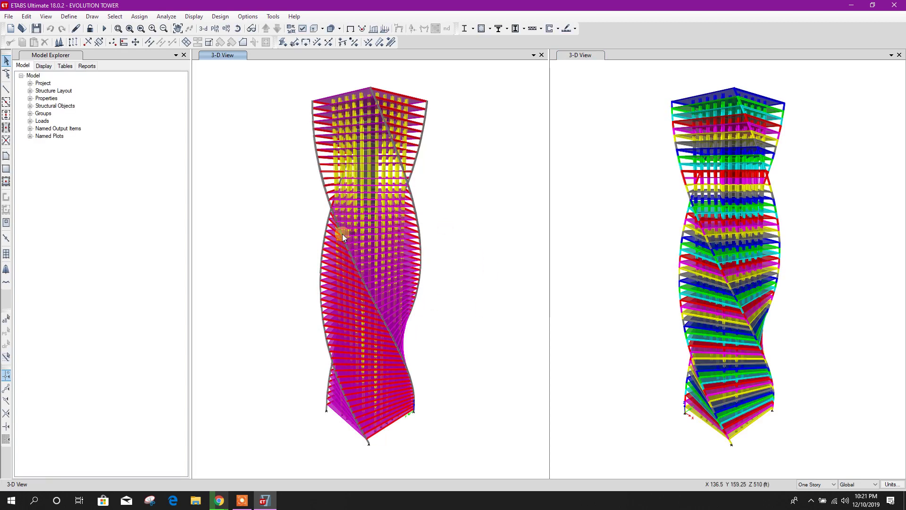
Export the tower model to a Revit Structure .exr file in the city palace tower folder, leaving Export to Revit 2019 and Earlier off.
left_click(10, 16)
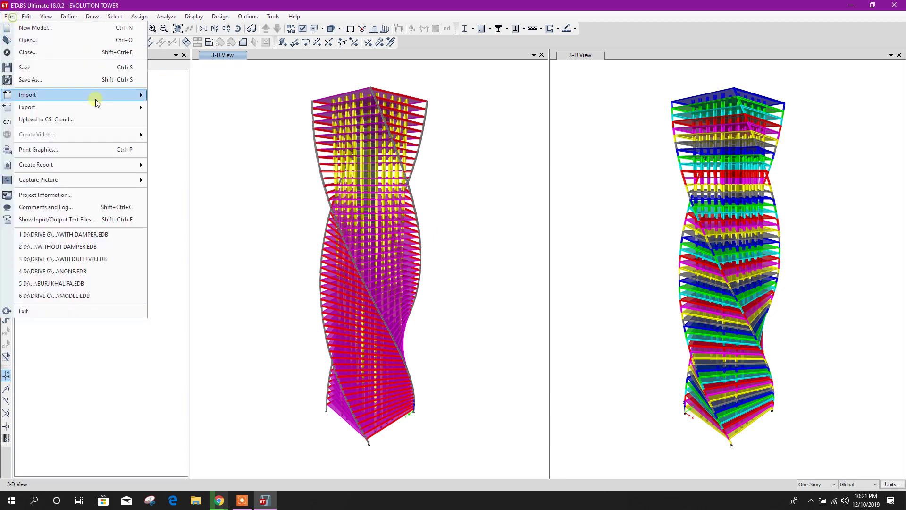
left_click(72, 108)
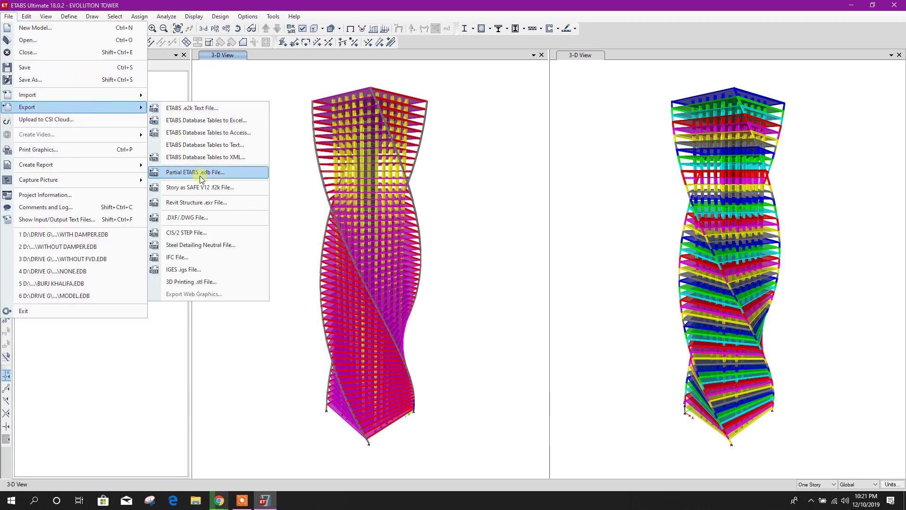
left_click(220, 202)
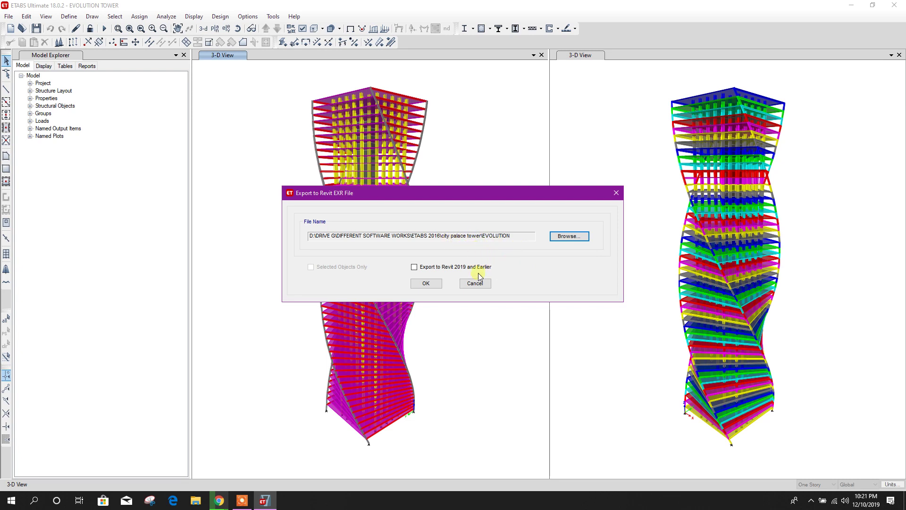
left_click_drag(425, 196, 397, 186)
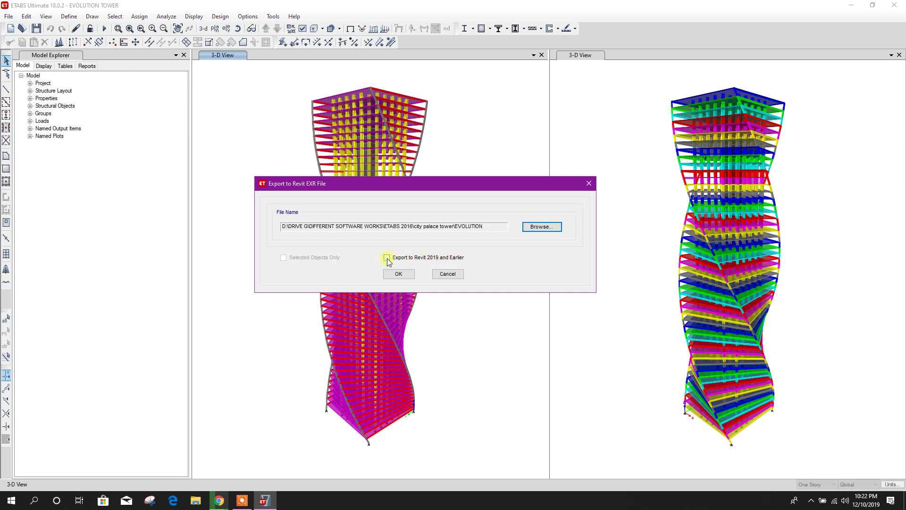
left_click_drag(437, 196, 451, 198)
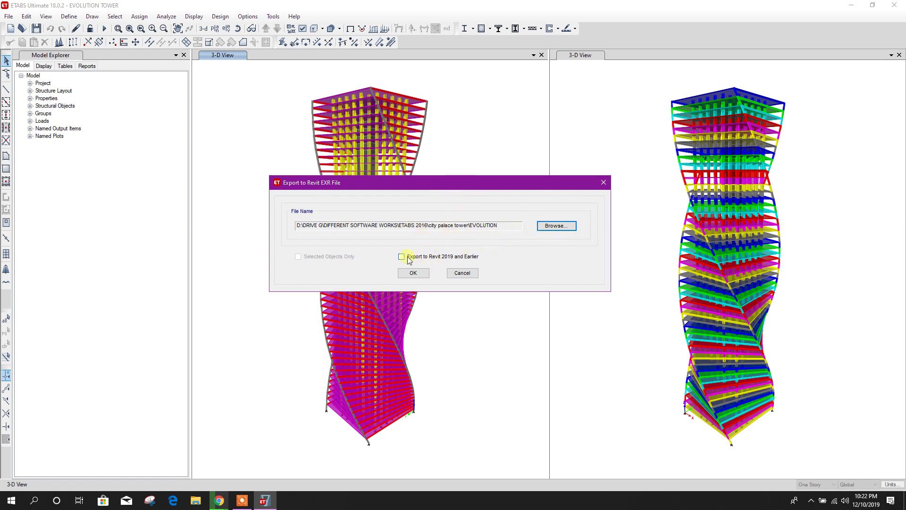
left_click(413, 273)
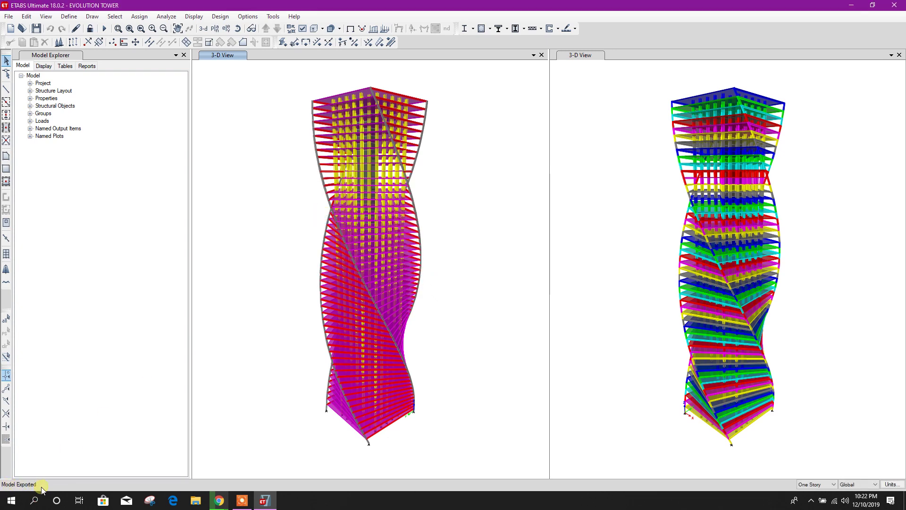
Minimize ETABS and launch Revit 2020 from the desktop.
left_click(847, 5)
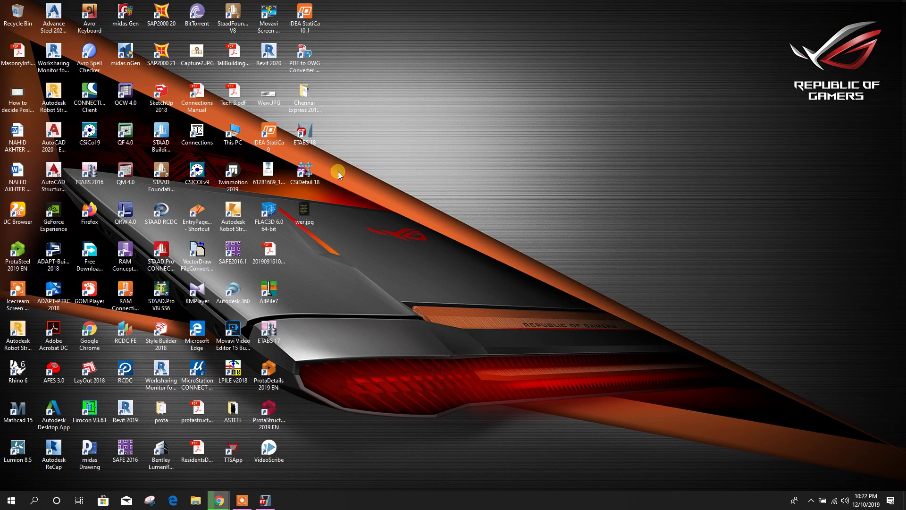
right_click(268, 55)
left_click(294, 63)
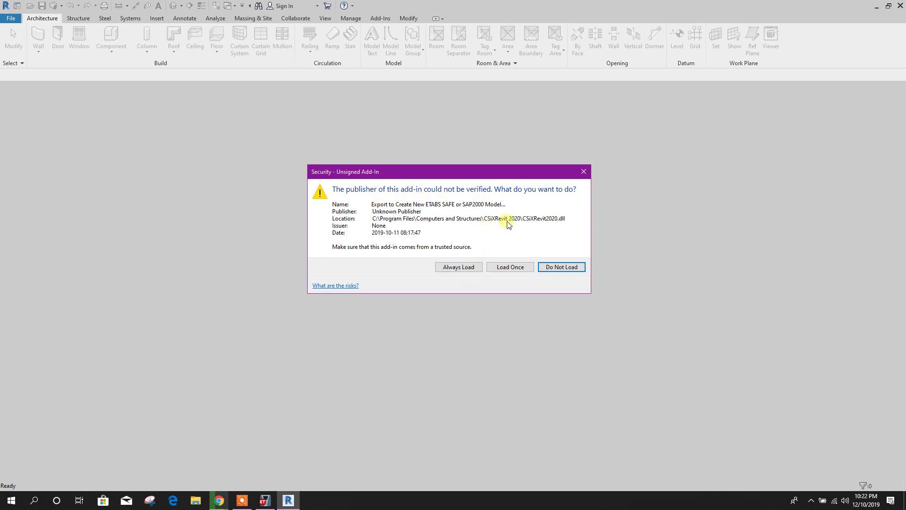
Set the unsigned CSiXRevit 2020 and IDEA StatiCa add-ins to always load.
left_click(468, 268)
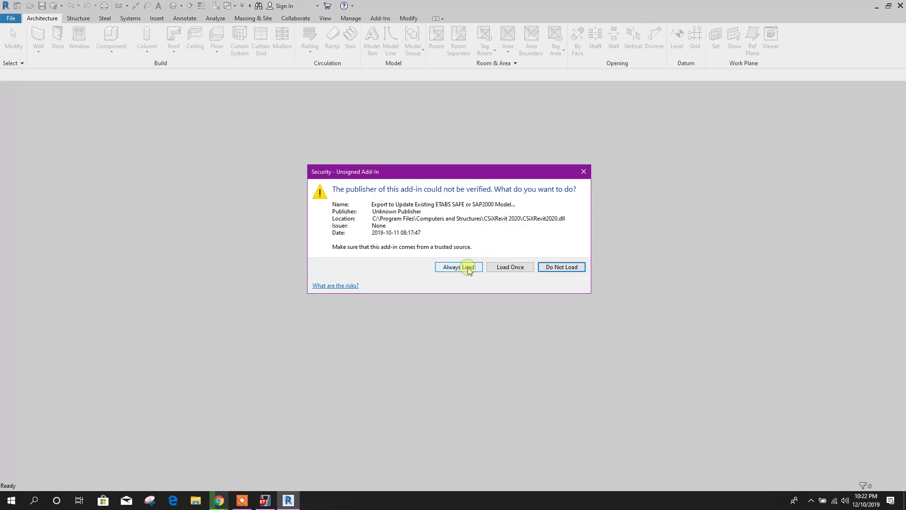
left_click(469, 268)
left_click(468, 267)
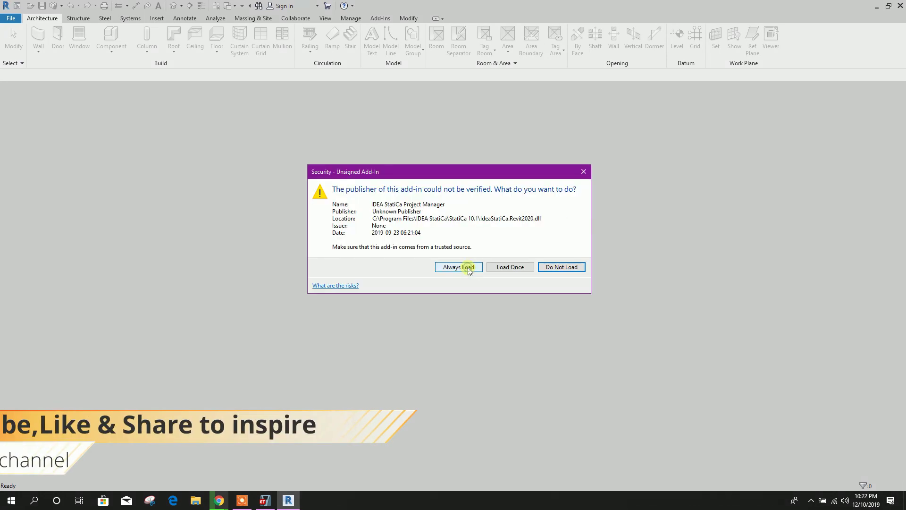
left_click(468, 267)
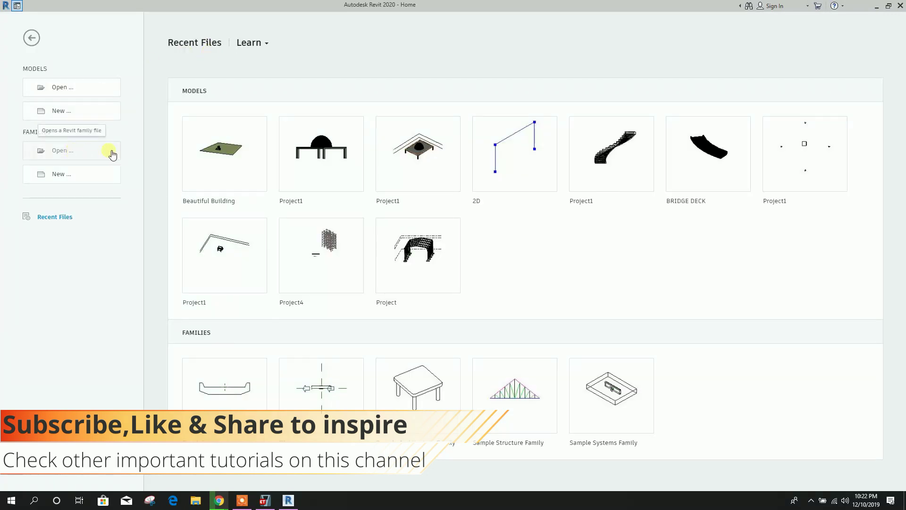
Create a new Revit project from the Construction Template.
left_click(81, 110)
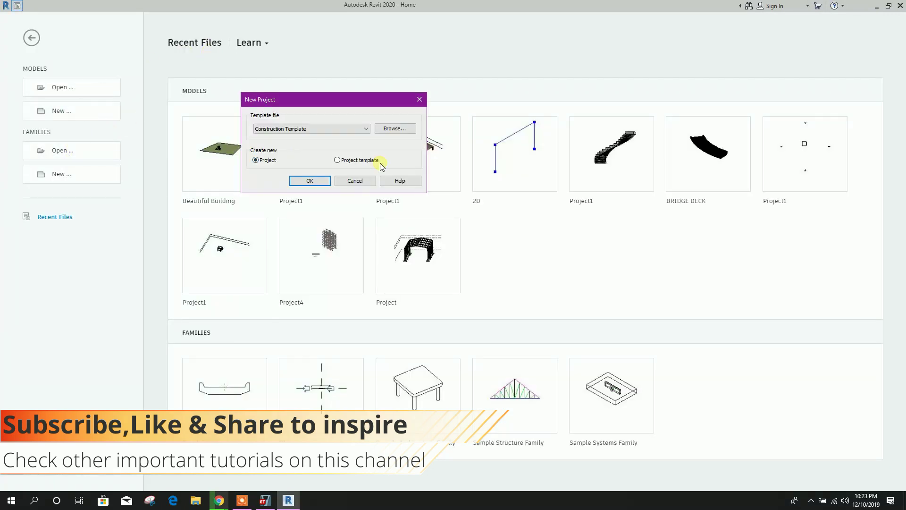
left_click(319, 181)
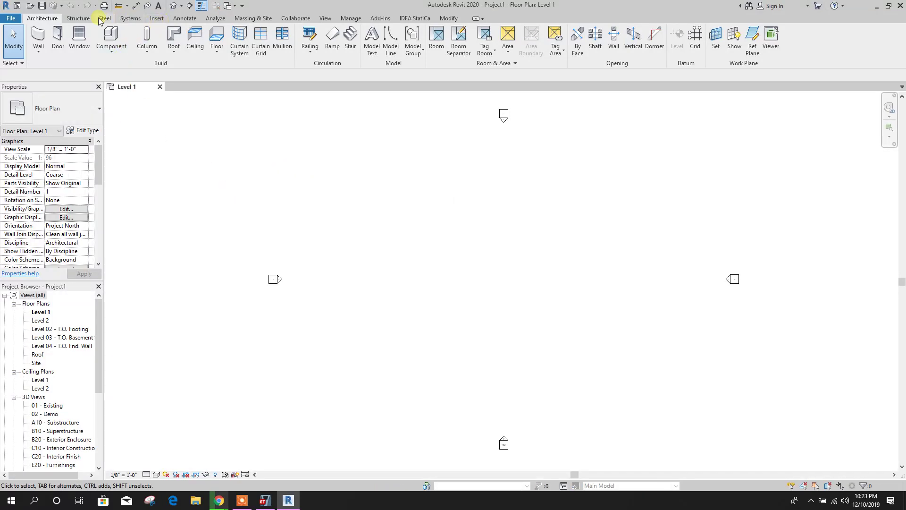
Start the import that creates a new Revit project from ETABS, using EVOLUTION TOWER.EXR in the city palace tower folder.
left_click(379, 18)
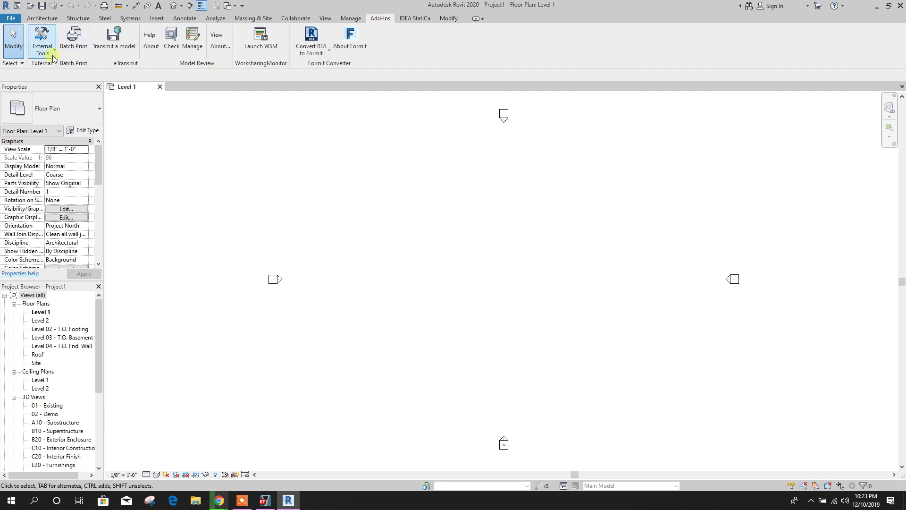
left_click(43, 42)
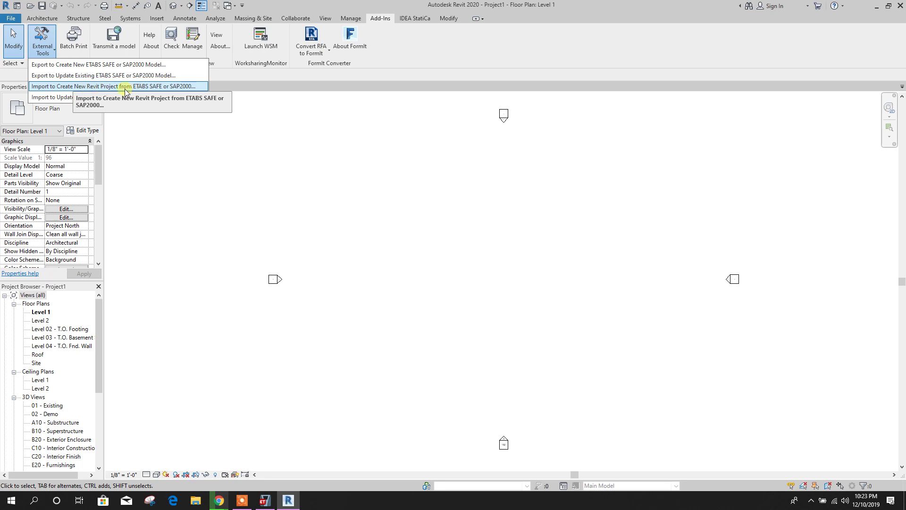
left_click(171, 87)
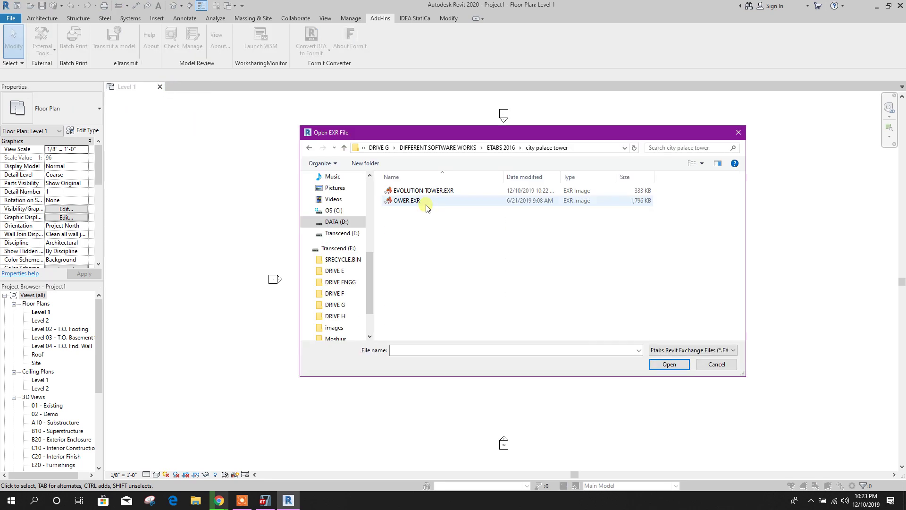
left_click(447, 192)
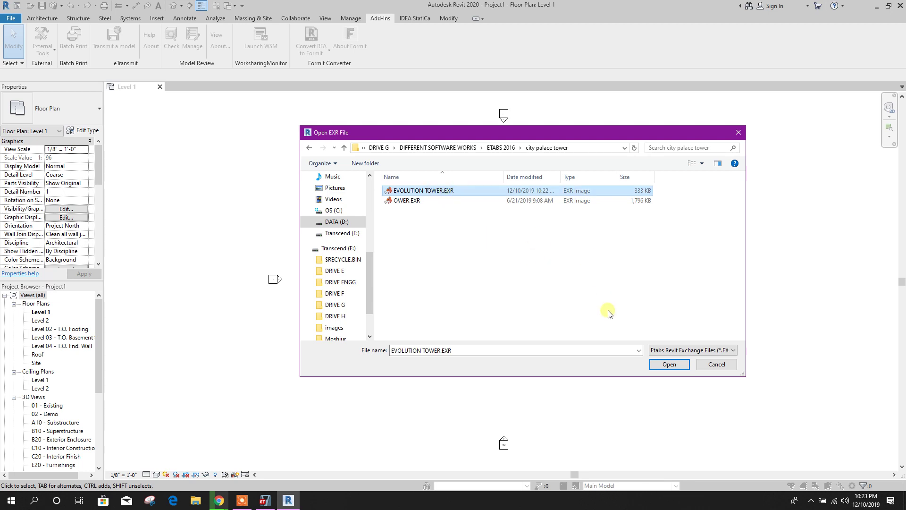
left_click(666, 365)
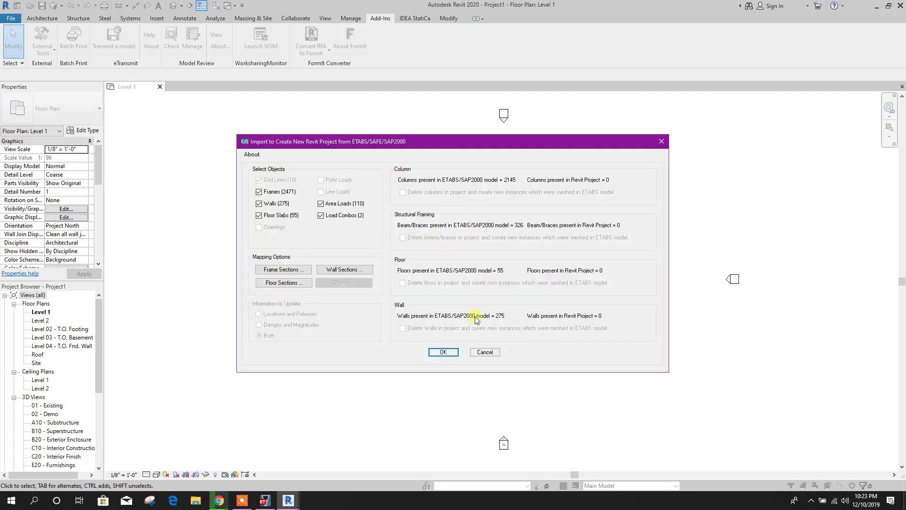
Check the frame section mapping, and run the import with frames, walls, floor slabs, area loads and load combos included.
left_click(286, 270)
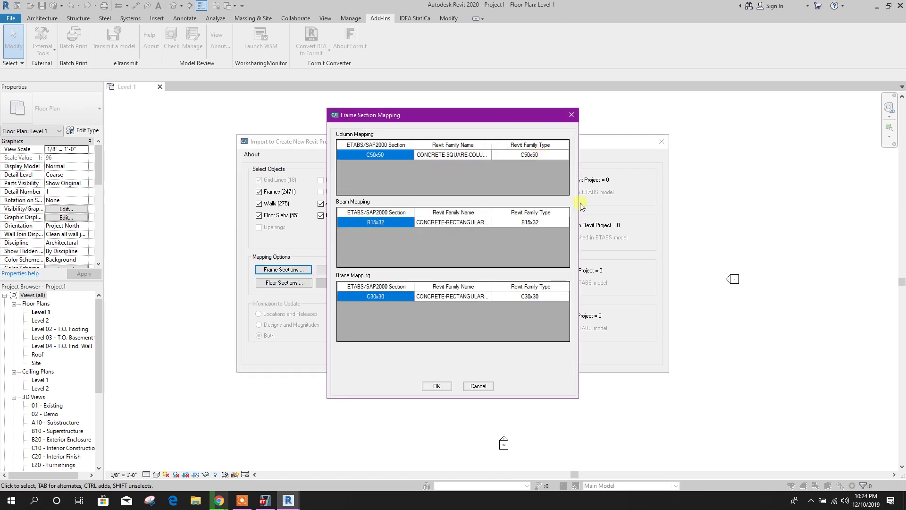
left_click(485, 386)
left_click(443, 351)
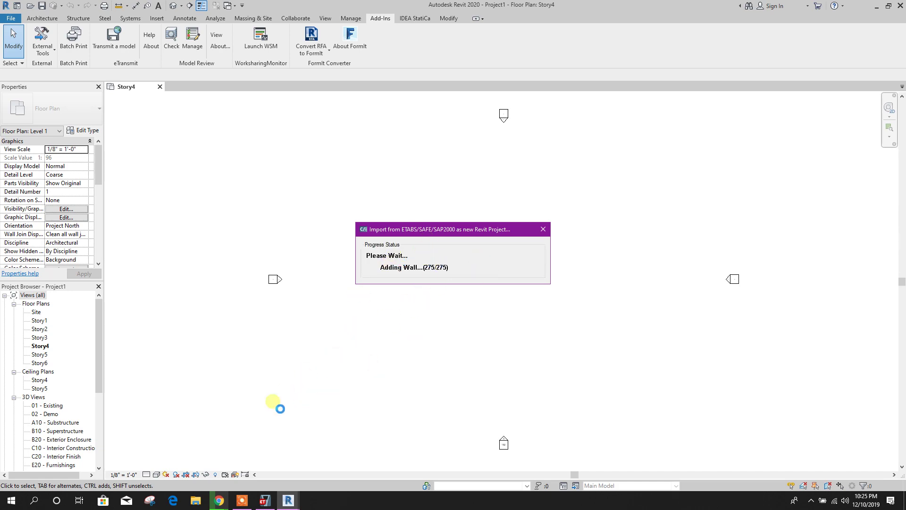
Switch to Chrome and load the downloadly.ir home page.
left_click(219, 500)
scroll(312, 240, "up", 4)
left_click(237, 25)
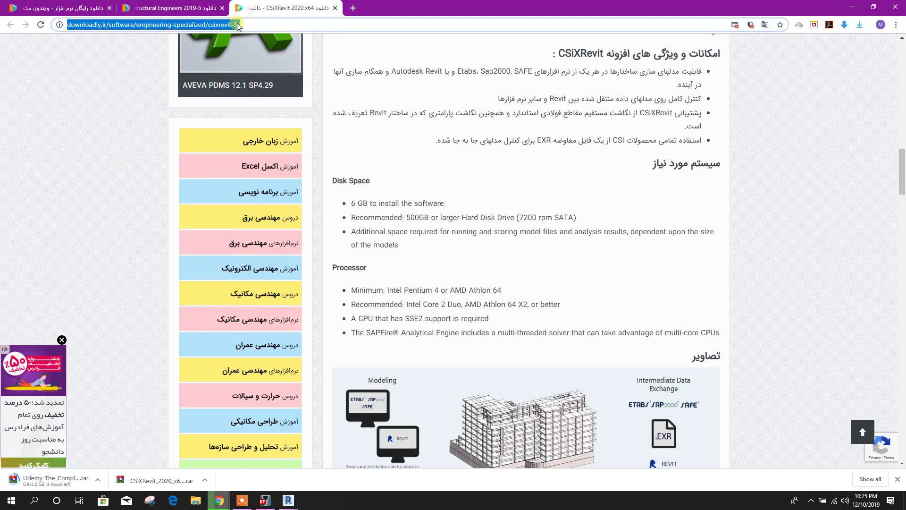
type("d")
key("Return")
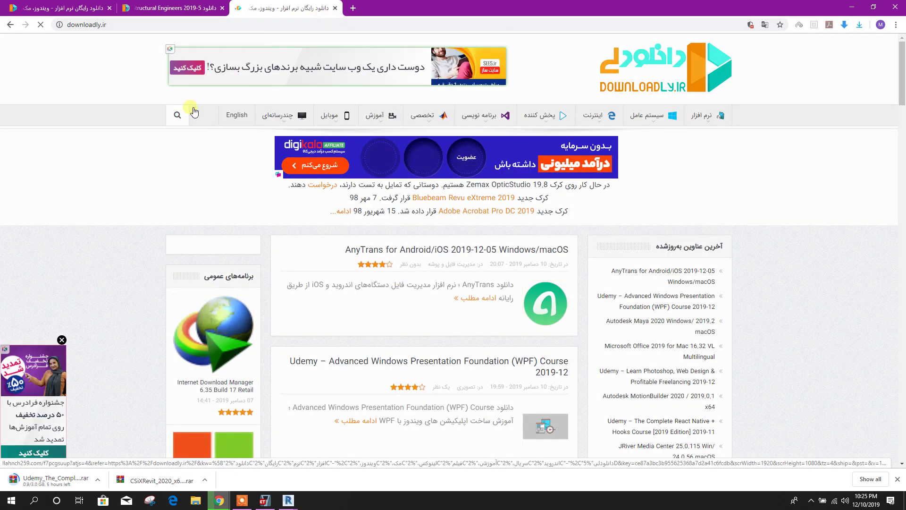
Search the site for csixrevit and open the CSiXRevit 2020 x64 page.
left_click(179, 115)
left_click(447, 8)
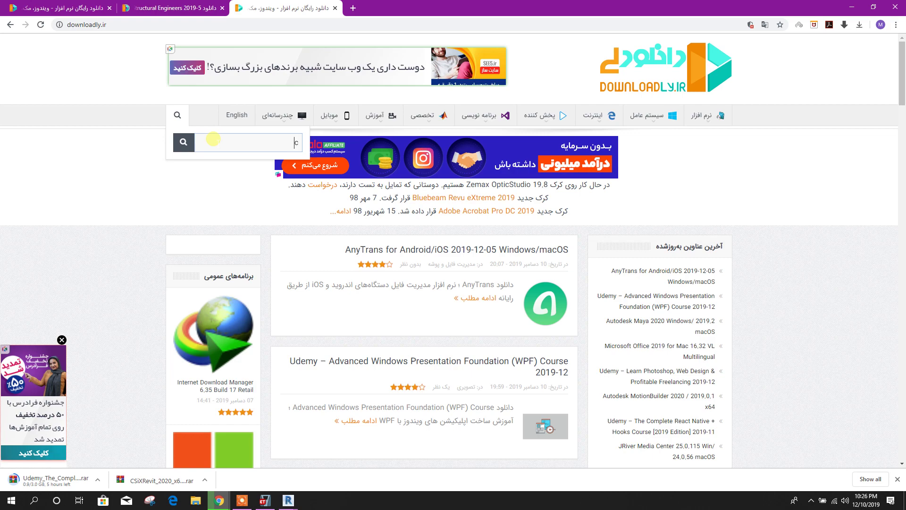
type("csix")
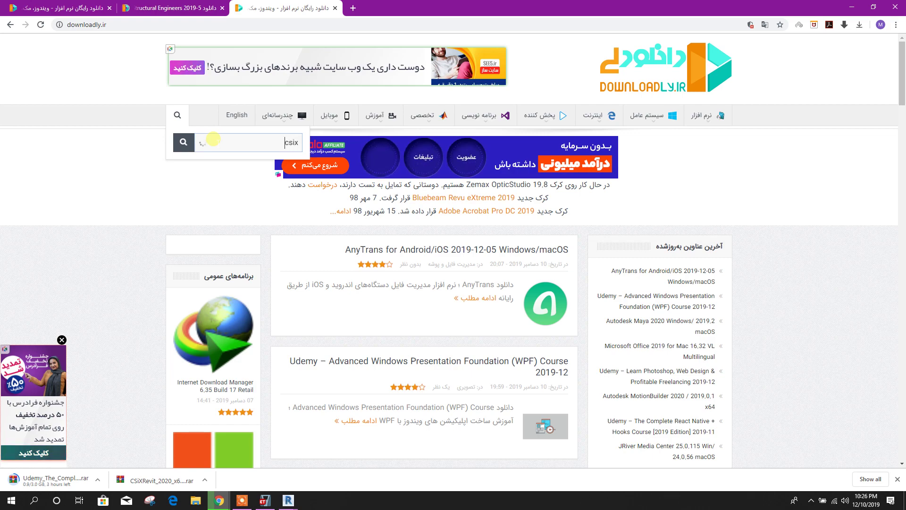
type("revit")
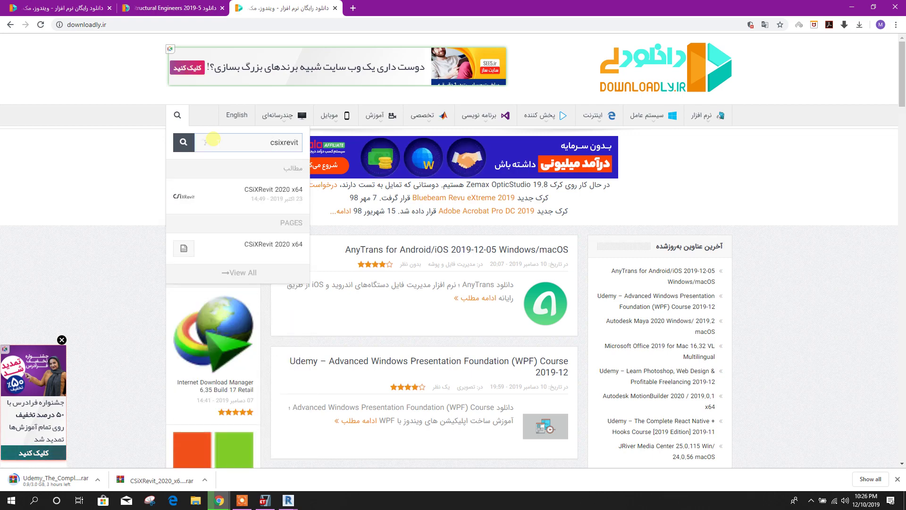
left_click(273, 194)
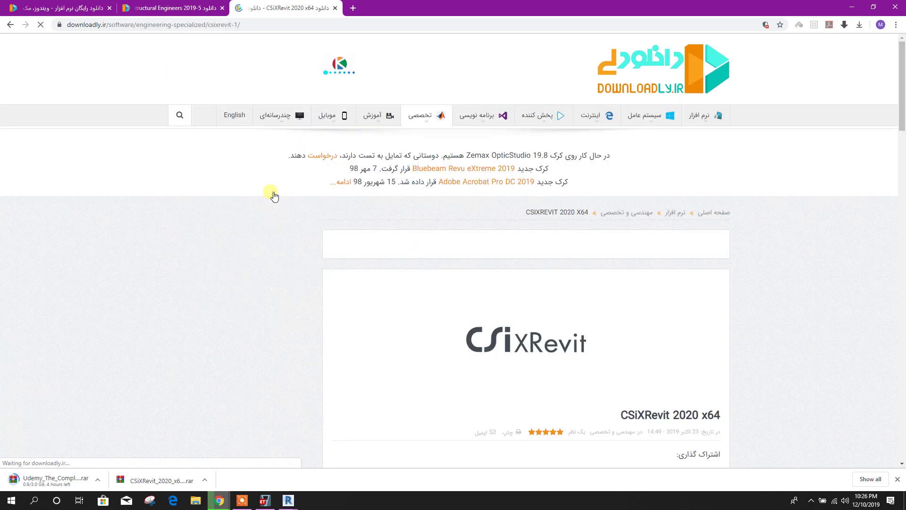
Request the CSiXRevit 2020 x64 download, cancel saving the .rar archive and close the download page.
scroll(557, 228, "down", 20)
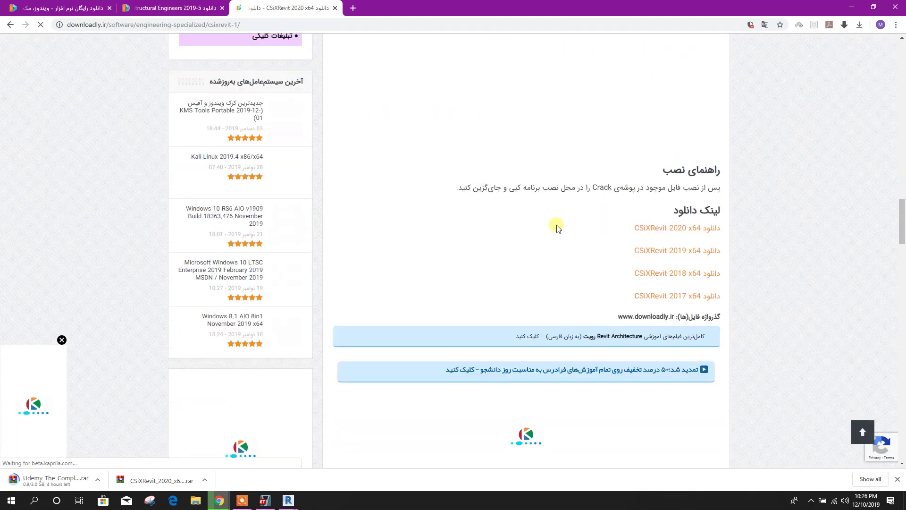
left_click(662, 229)
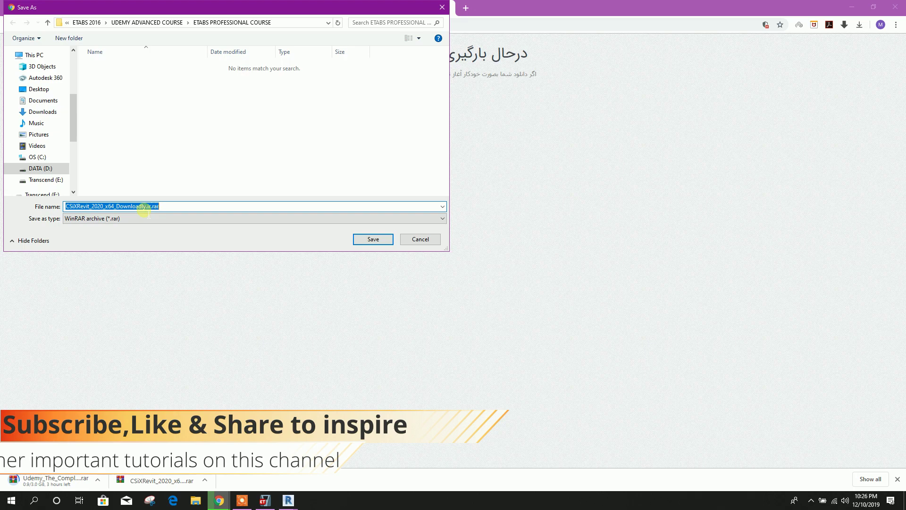
left_click(421, 240)
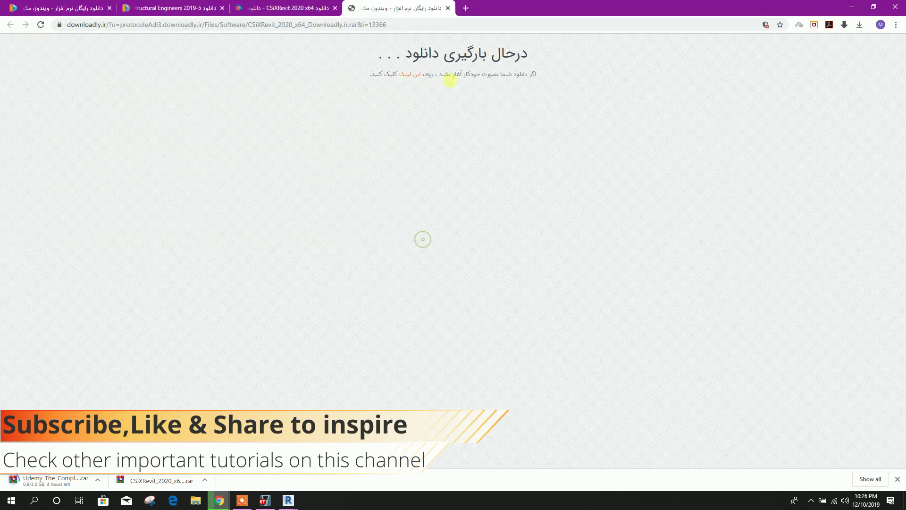
left_click(448, 9)
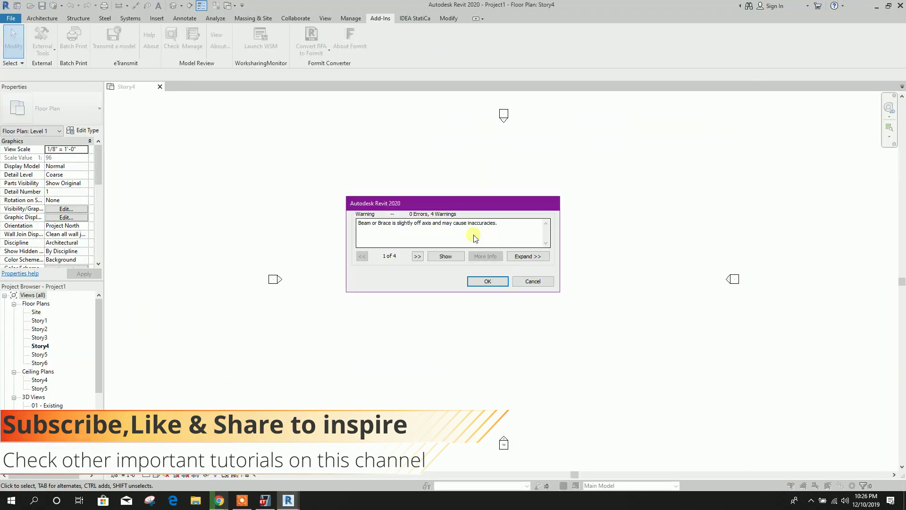
Accept the off-axis beam and brace warnings, dismiss the data transfer notice and inspect the Story4 floor plan.
left_click(486, 278)
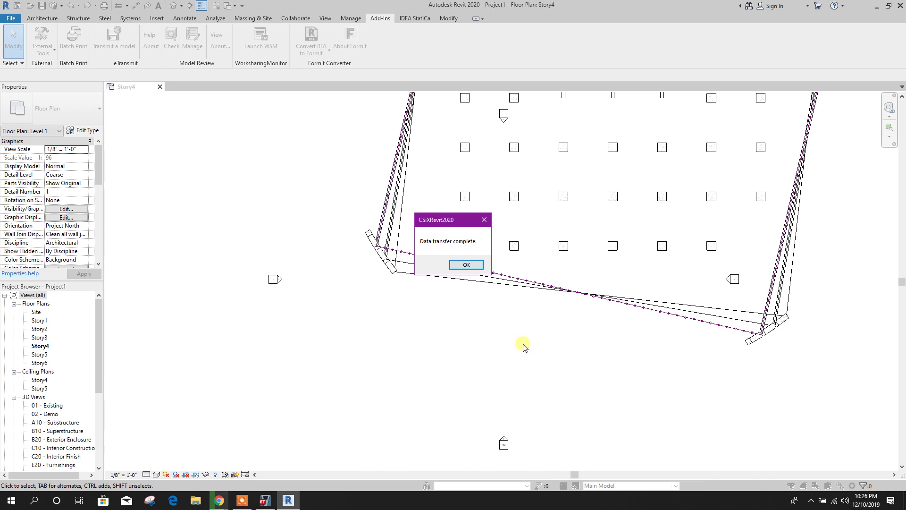
left_click(467, 265)
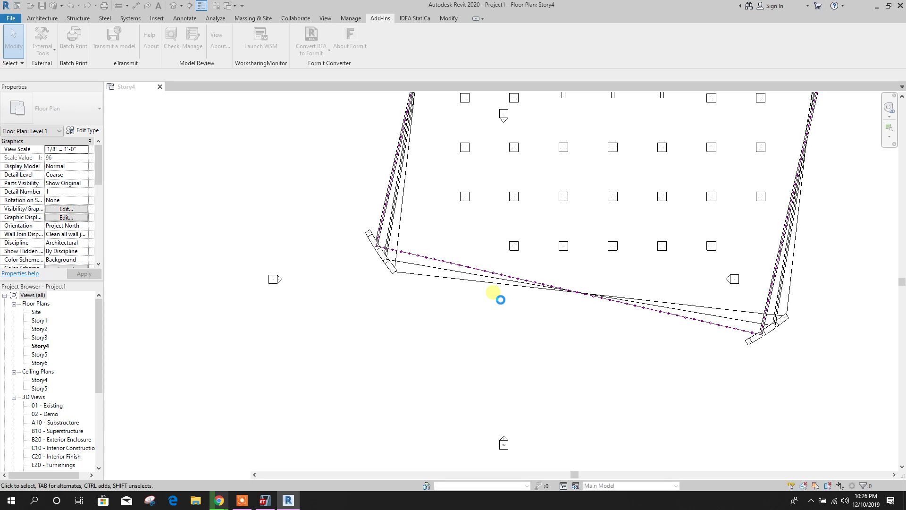
scroll(334, 333, "down", 5)
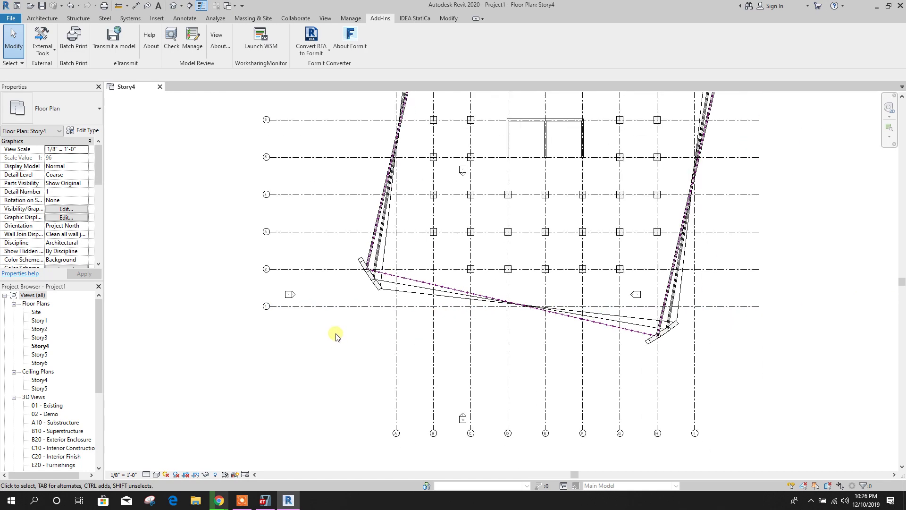
scroll(469, 309, "up", 2)
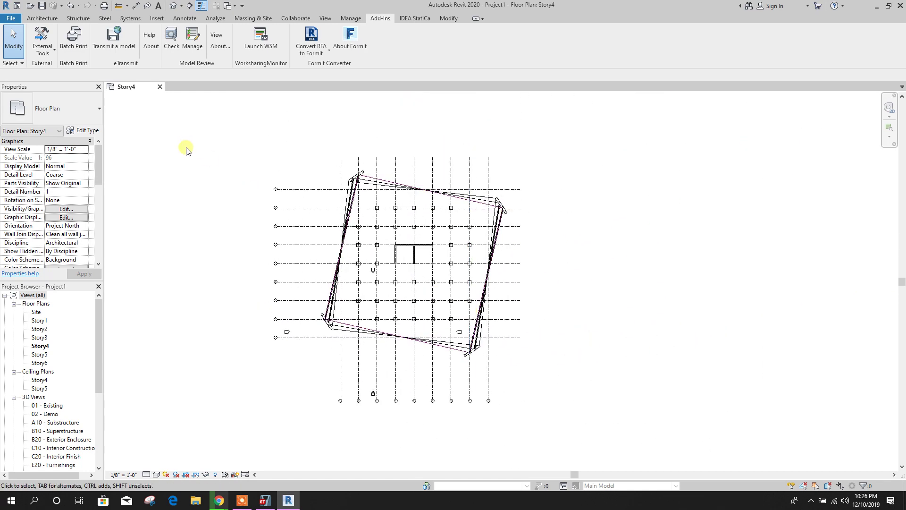
Open the default 3D view and inspect the imported twisted tower from a lower angle.
left_click(174, 5)
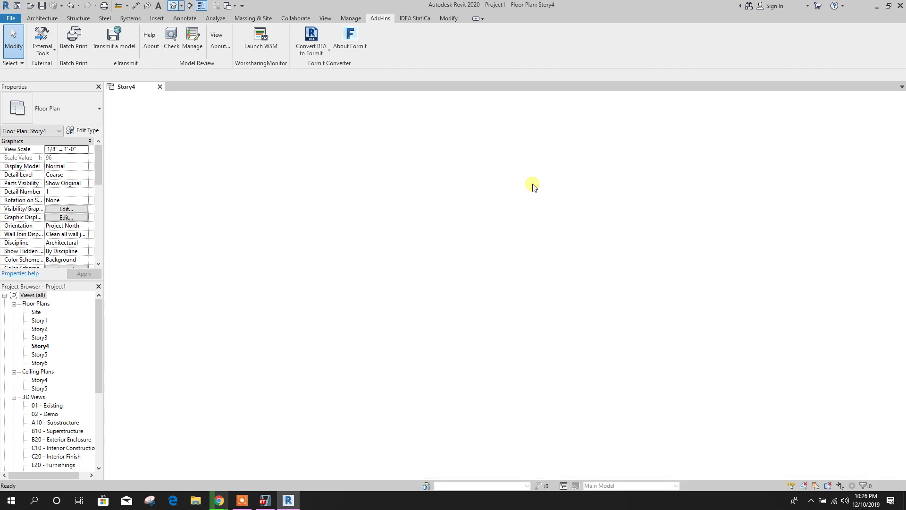
middle_click_drag(579, 325, 564, 292)
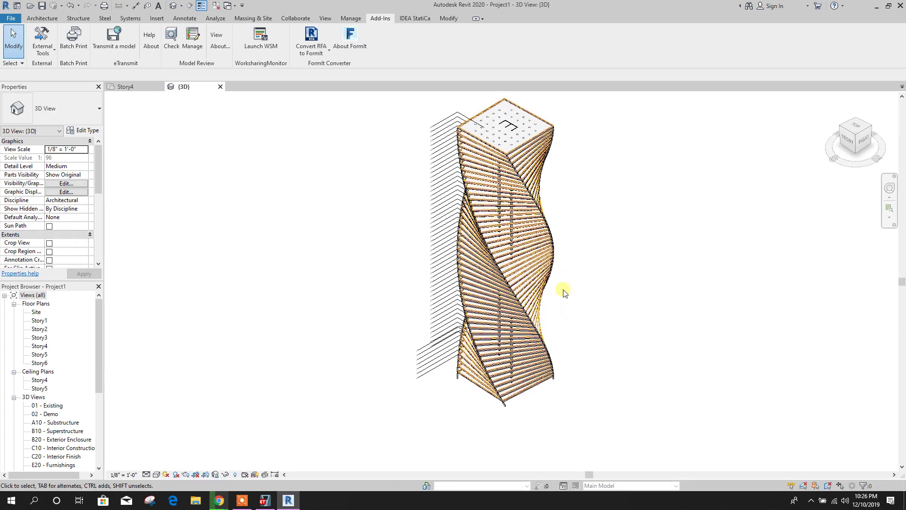
middle_click_drag(602, 366, 599, 279, "shift")
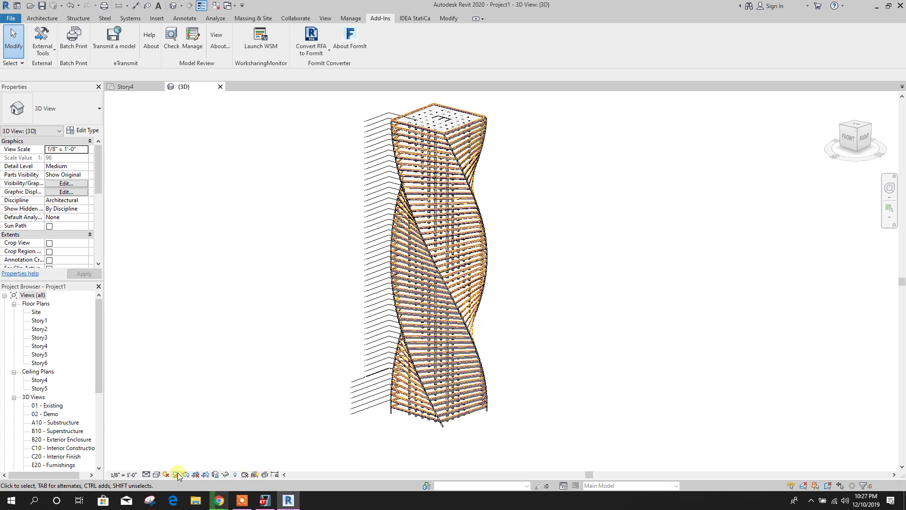
Try the Hidden Line visual style on the 3D view, and set the style to Consistent Colors.
left_click(160, 474)
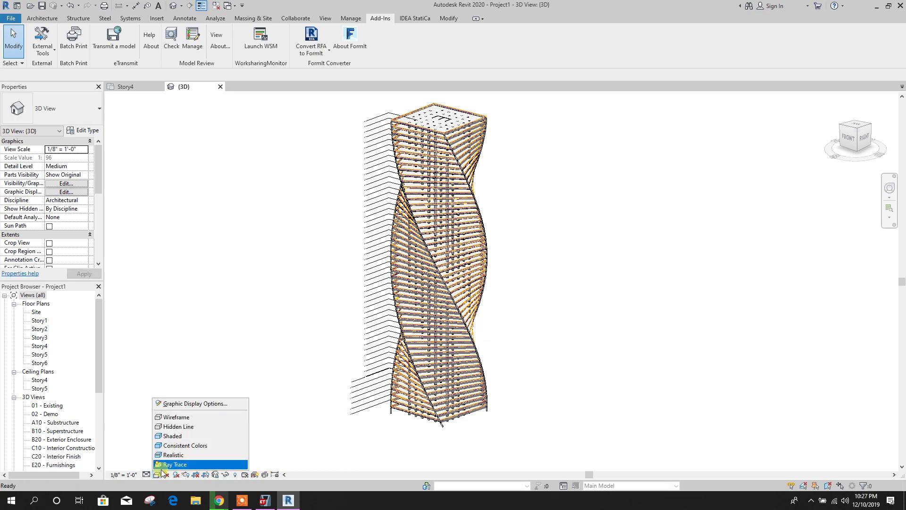
left_click(183, 427)
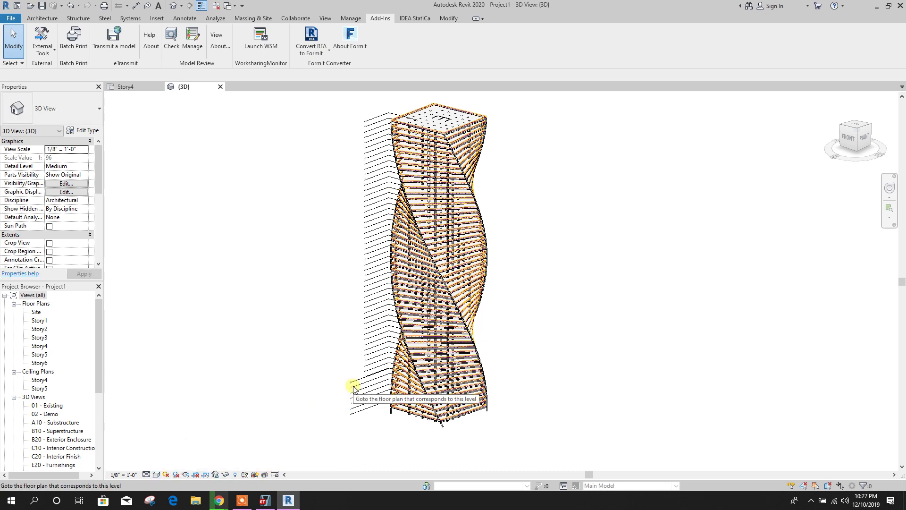
left_click(157, 475)
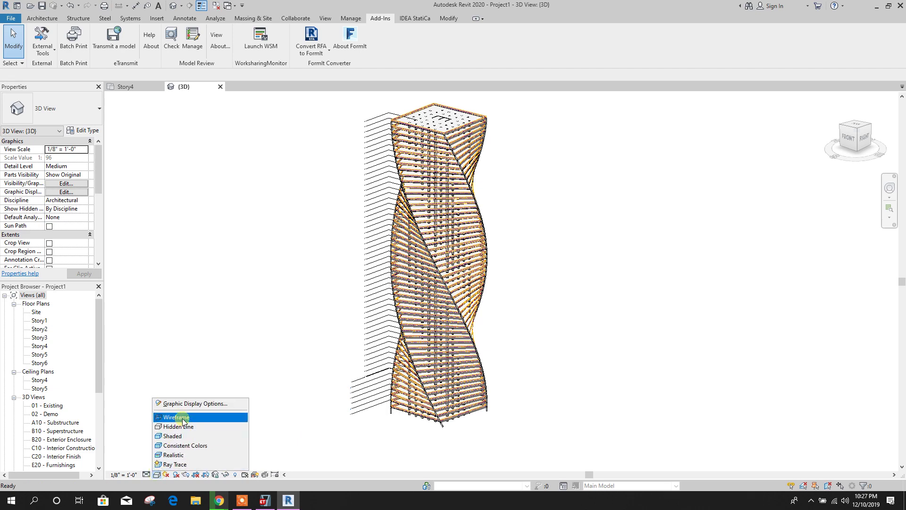
left_click(209, 435)
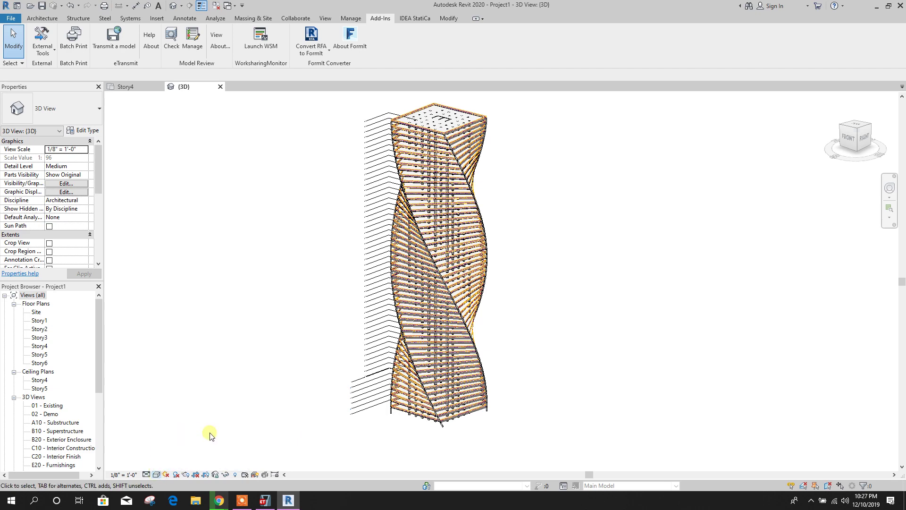
left_click(157, 474)
left_click(175, 446)
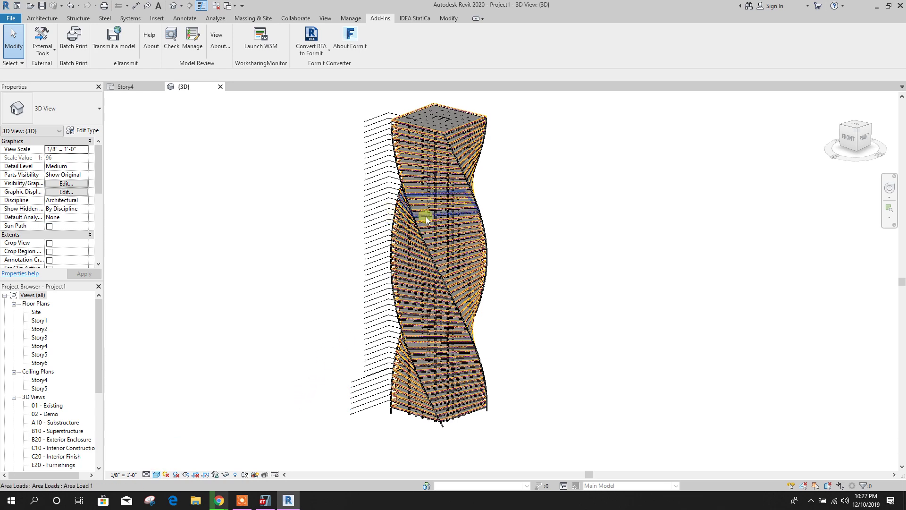
Examine the loads on the tower's floors up close, and review the 3D view's model categories in Visibility/Graphic Overrides.
scroll(435, 408, "up", 2)
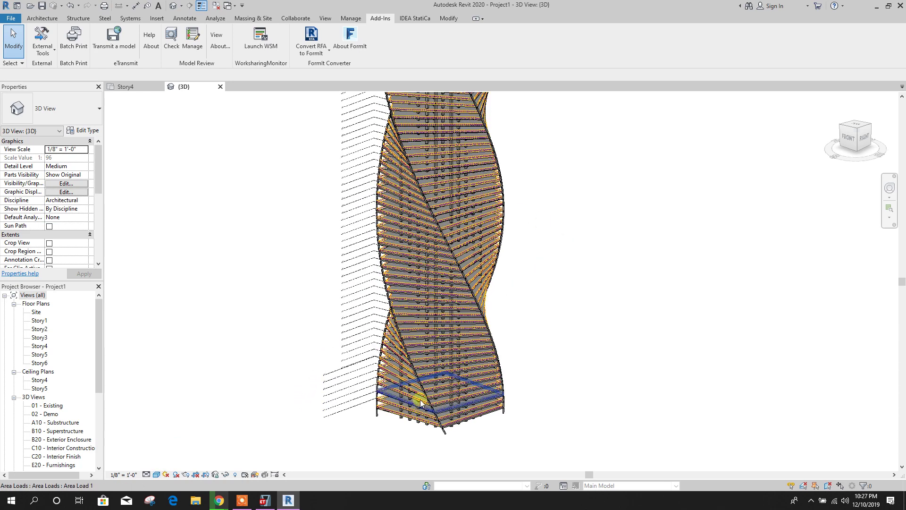
scroll(468, 216, "up", 5)
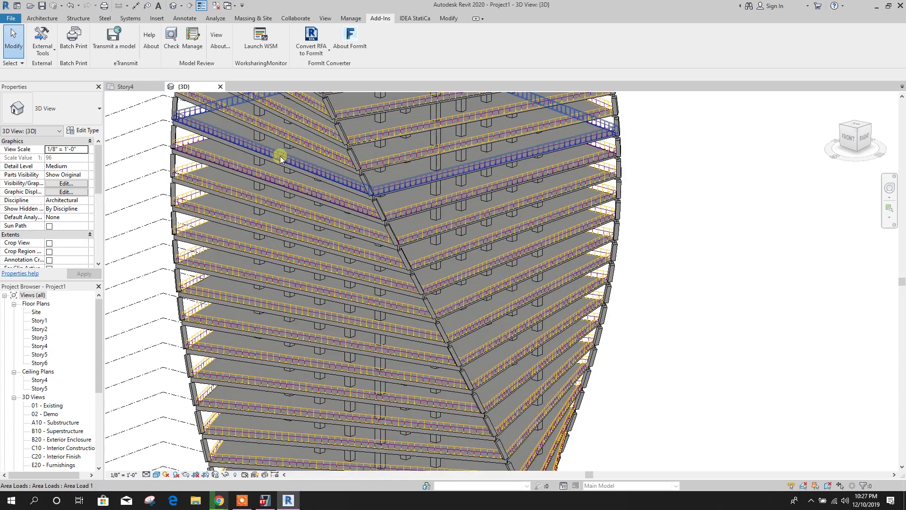
scroll(418, 298, "down", 5)
scroll(566, 337, "down", 4)
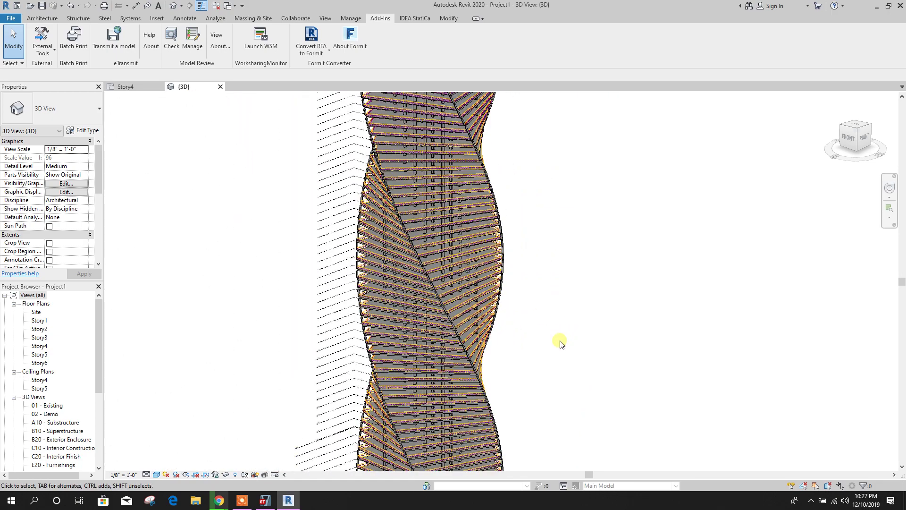
left_click(66, 183)
scroll(204, 144, "down", 1)
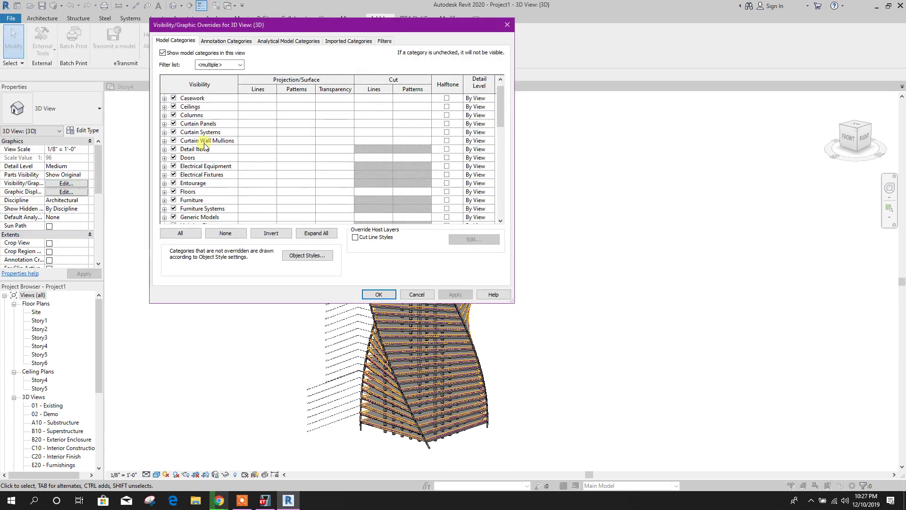
left_click(213, 65)
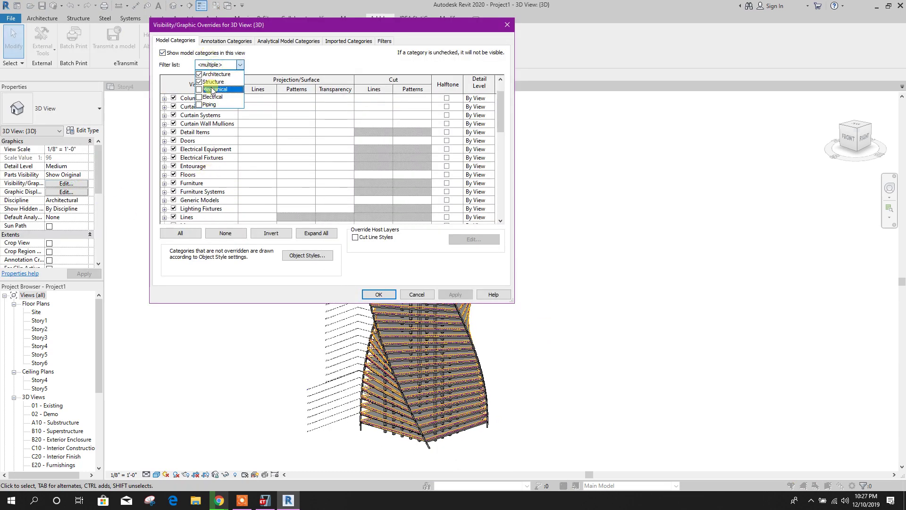
left_click(280, 63)
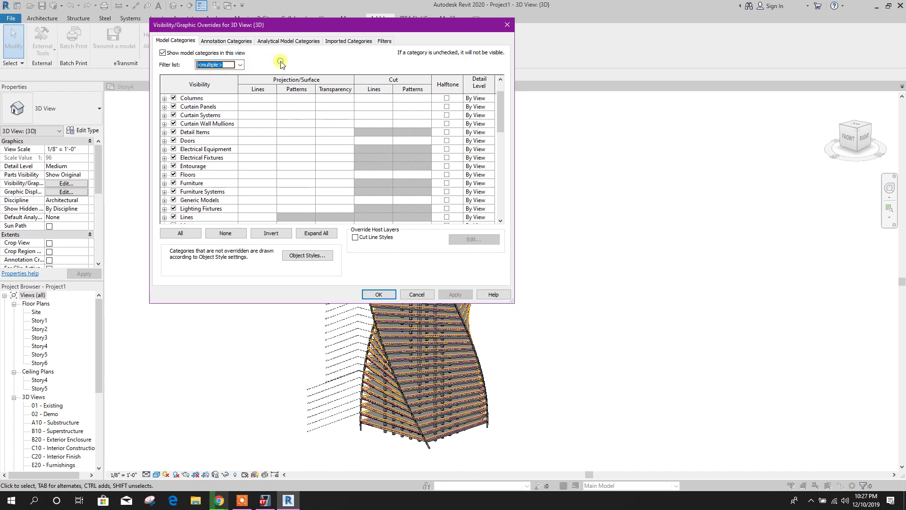
scroll(203, 194, "down", 9)
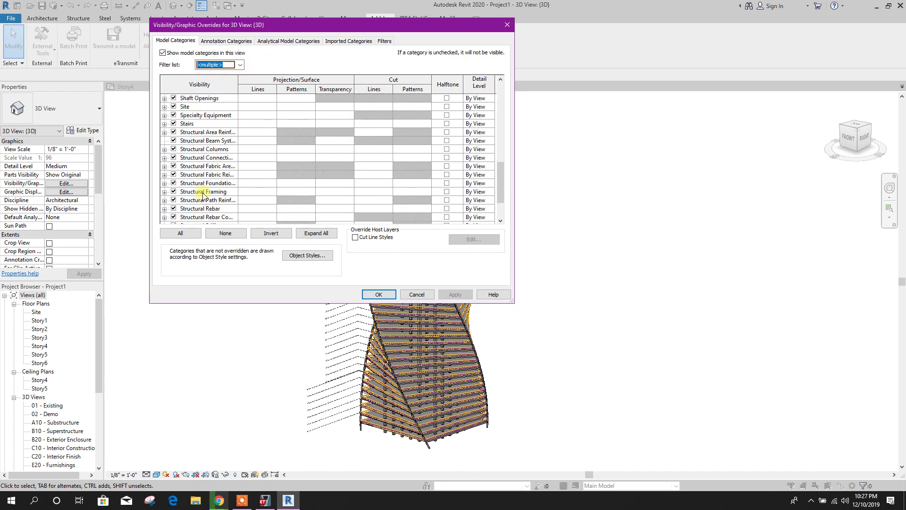
scroll(246, 118, "down", 2)
Hide the analytical categories Structural Loads, Structural Load Cases, Structural Internal Loads and Boundary Conditions in the 3D view.
left_click(302, 42)
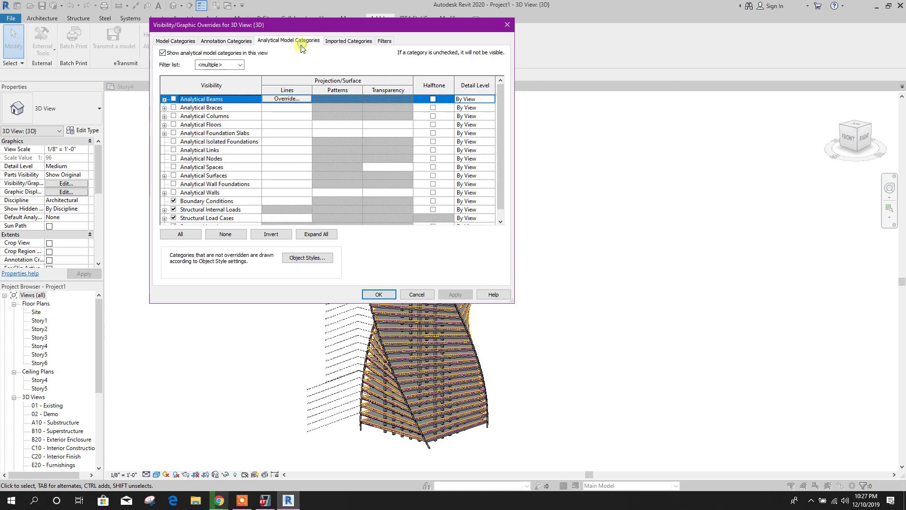
scroll(209, 184, "down", 1)
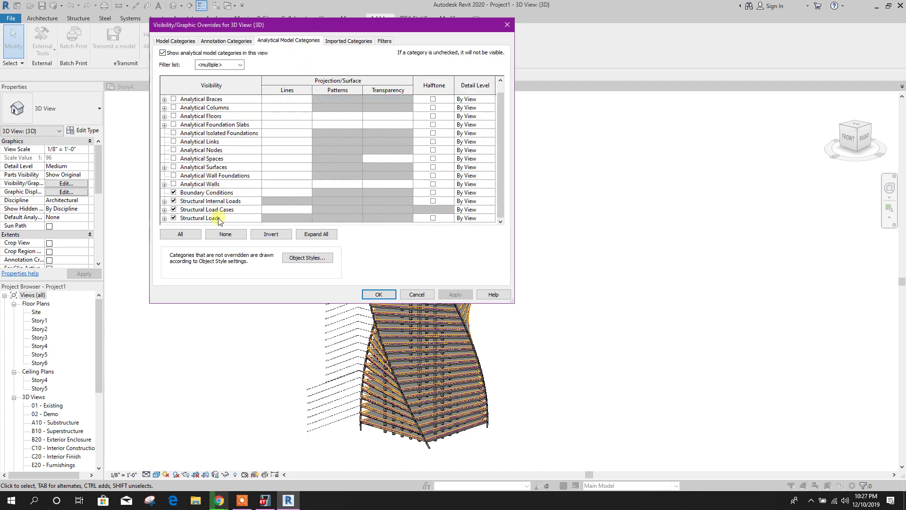
left_click(174, 218)
left_click(173, 209)
left_click(173, 201)
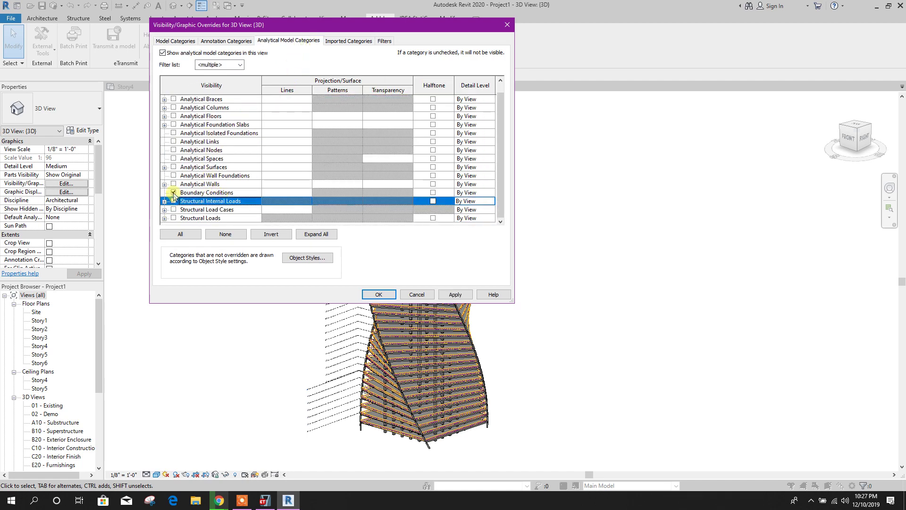
left_click(173, 192)
left_click(454, 294)
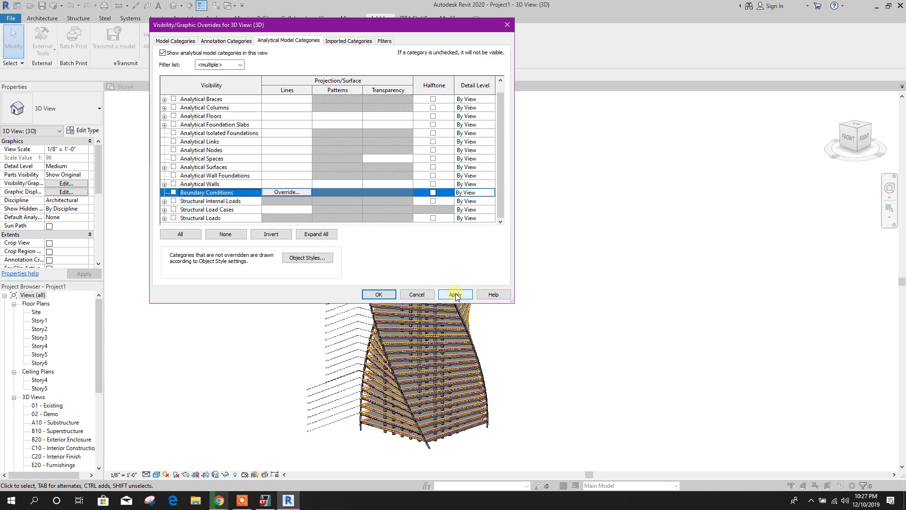
left_click(379, 294)
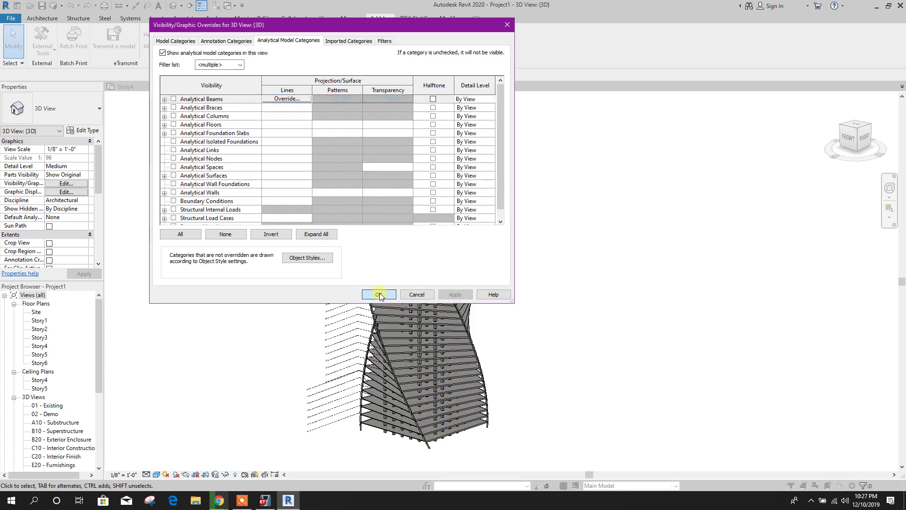
Set the detail level of the 3D view to Fine.
middle_click_drag(520, 297, 491, 350)
scroll(448, 338, "down", 2)
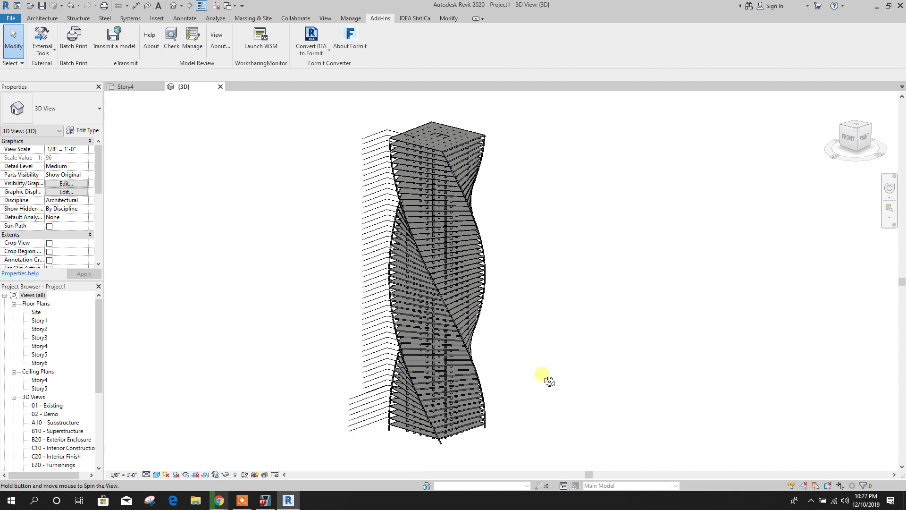
middle_click_drag(546, 376, 649, 344, "shift")
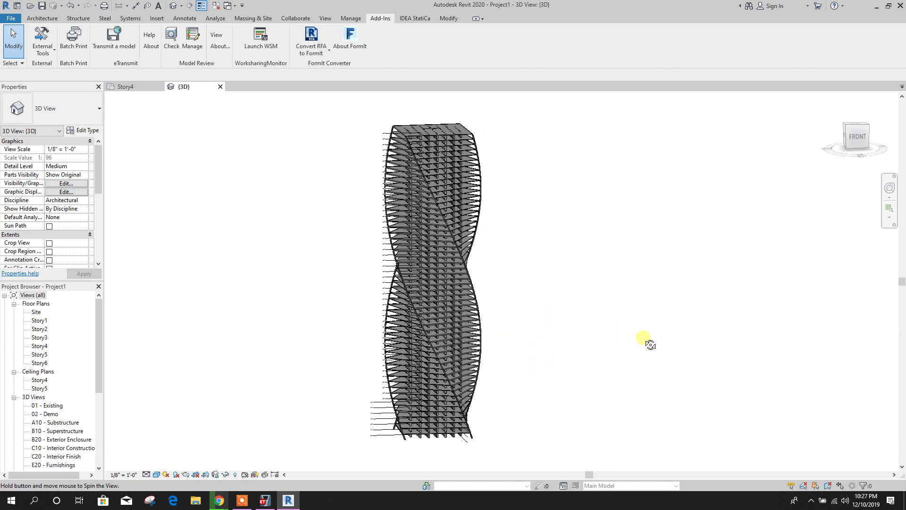
middle_click_drag(568, 313, 314, 332, "shift")
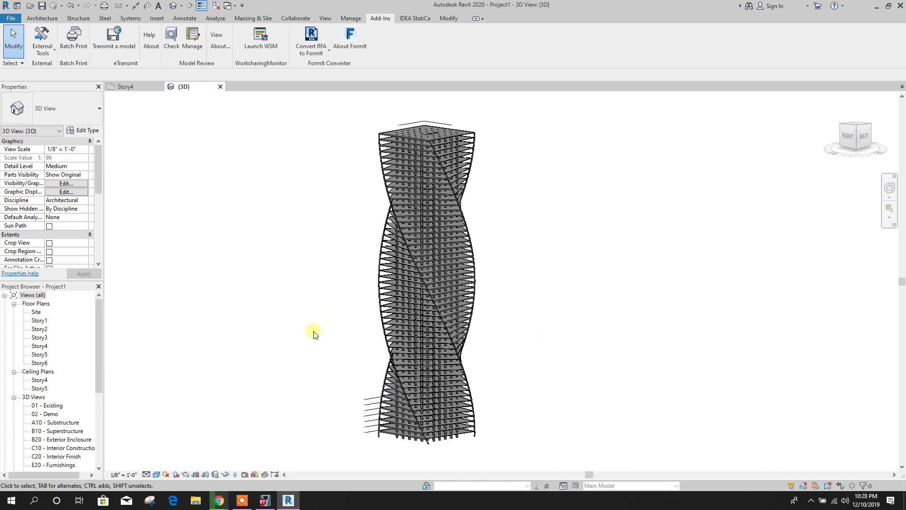
left_click(158, 475)
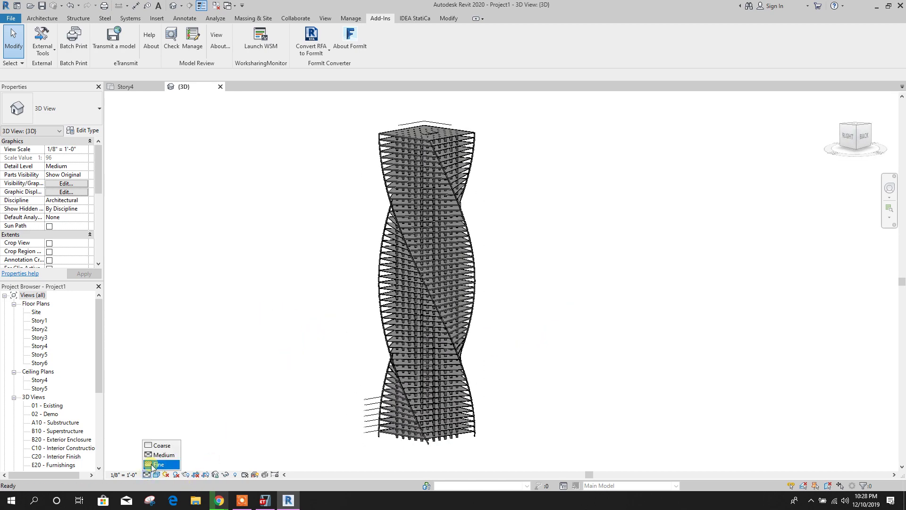
left_click(161, 469)
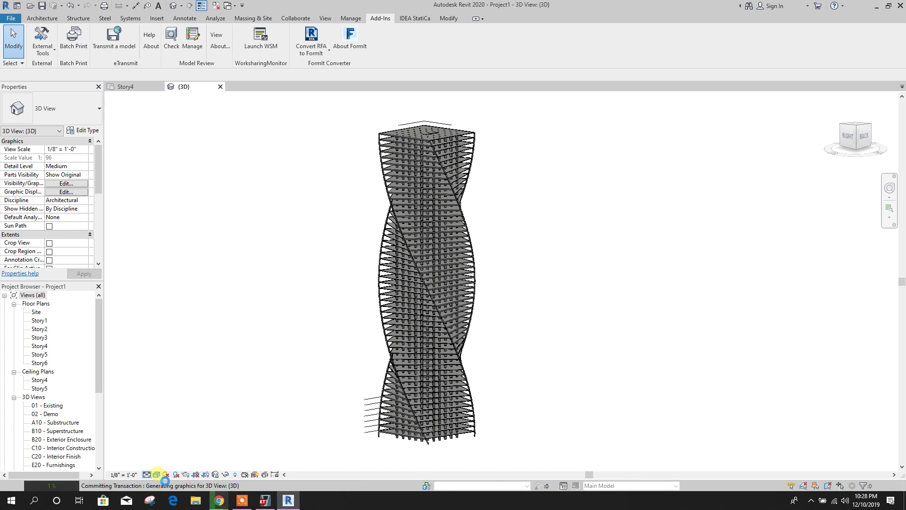
Reapply the Consistent Colors visual style to the 3D view, and set the style to Realistic.
left_click(157, 474)
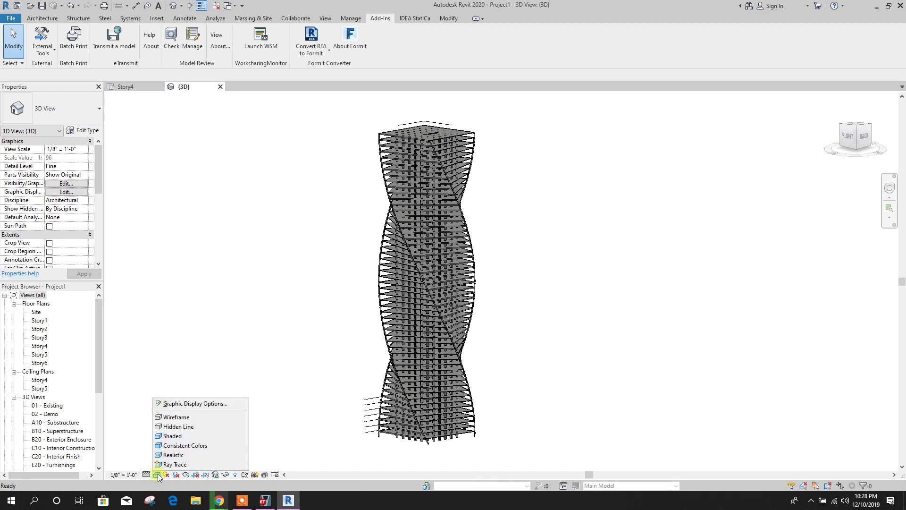
left_click(179, 447)
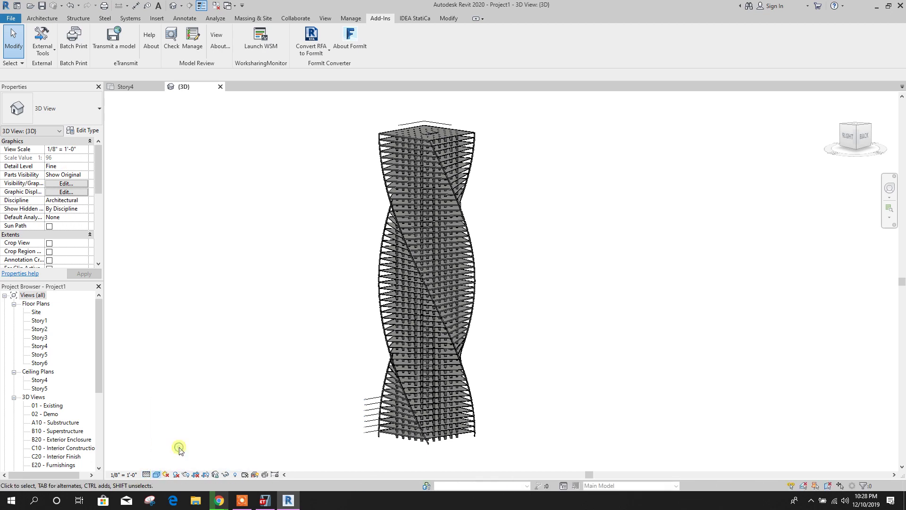
left_click(157, 474)
left_click(173, 456)
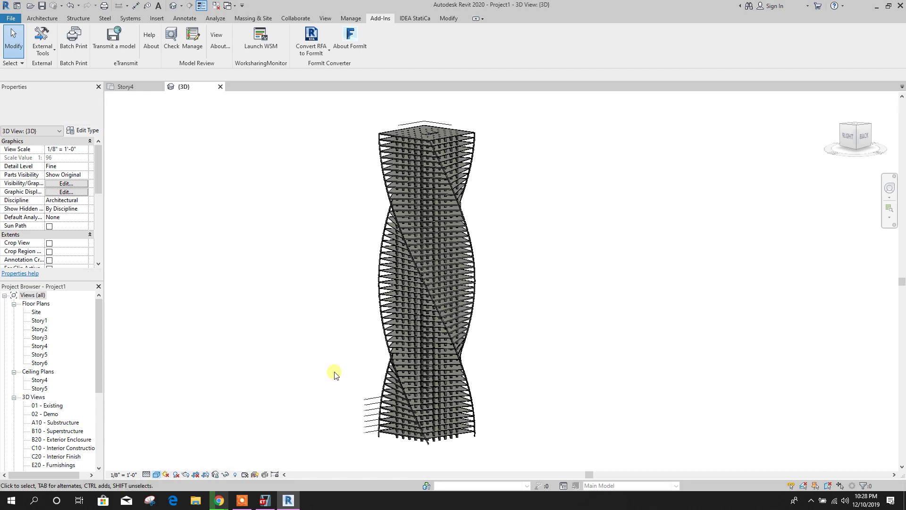
right_click(490, 367)
left_click(598, 148)
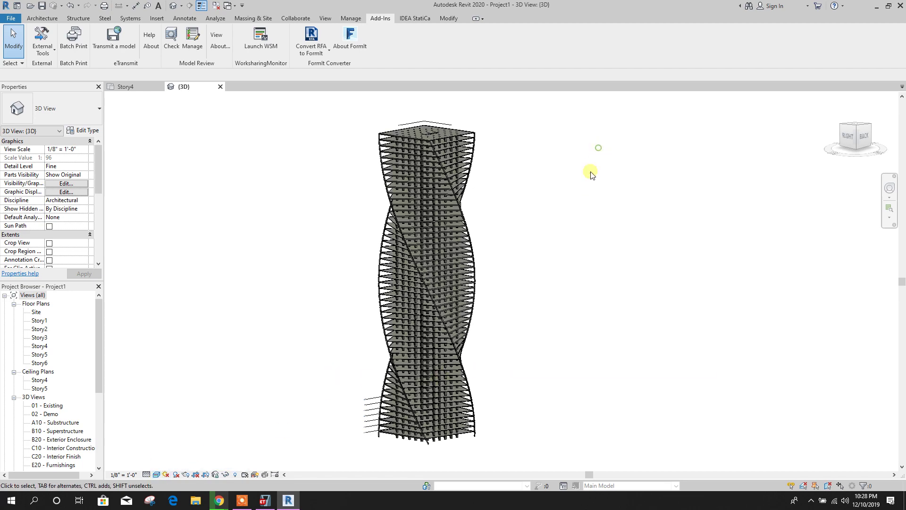
Inspect the Realistic tower display from a higher angle, both close up and as a whole.
middle_click_drag(576, 322, 552, 358, "shift")
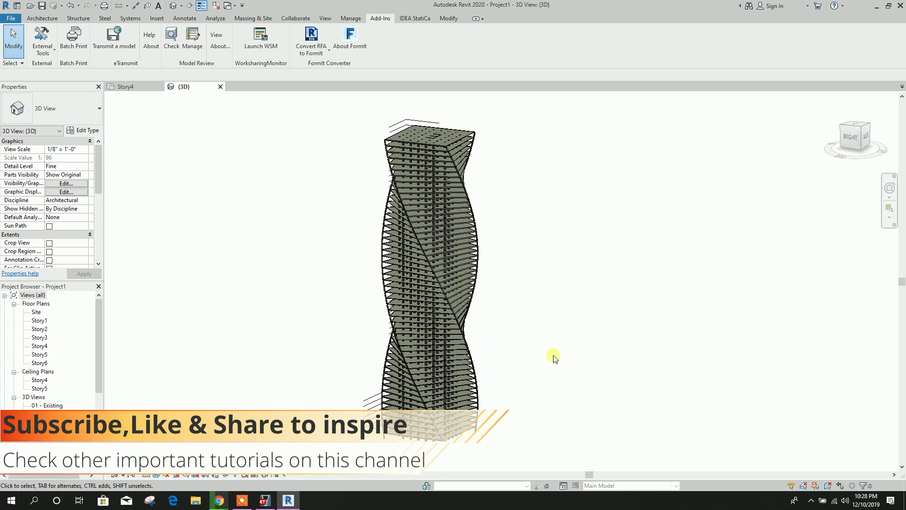
scroll(452, 302, "up", 4)
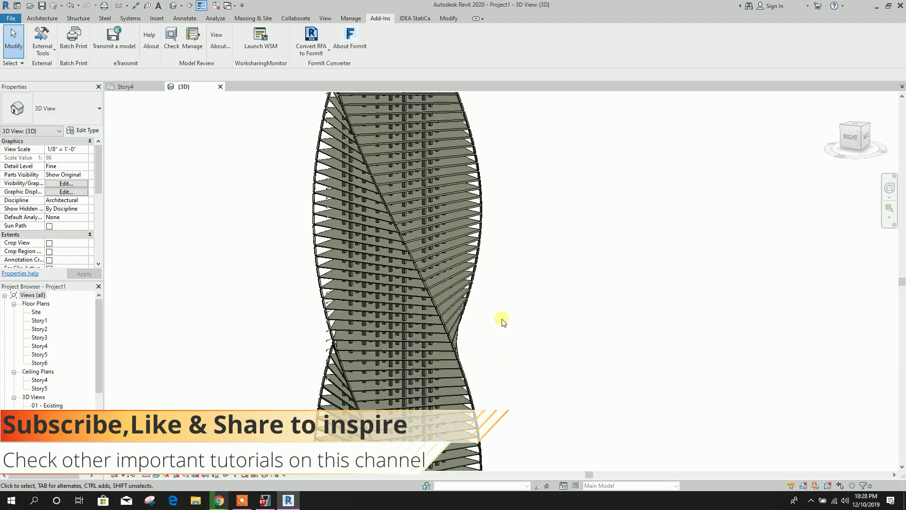
scroll(453, 290, "down", 4)
scroll(526, 304, "down", 1)
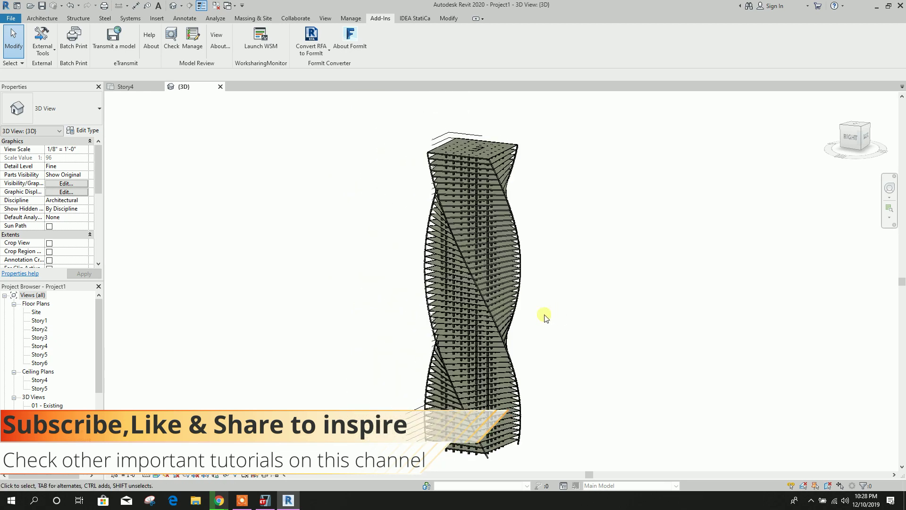